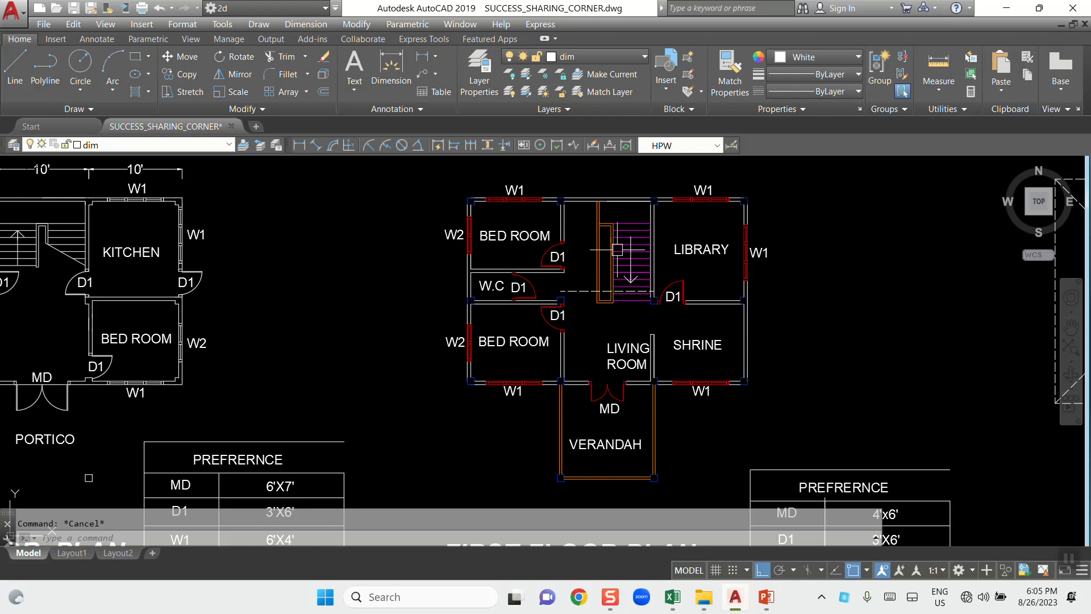
pyautogui.scroll(-3, 568, 307)
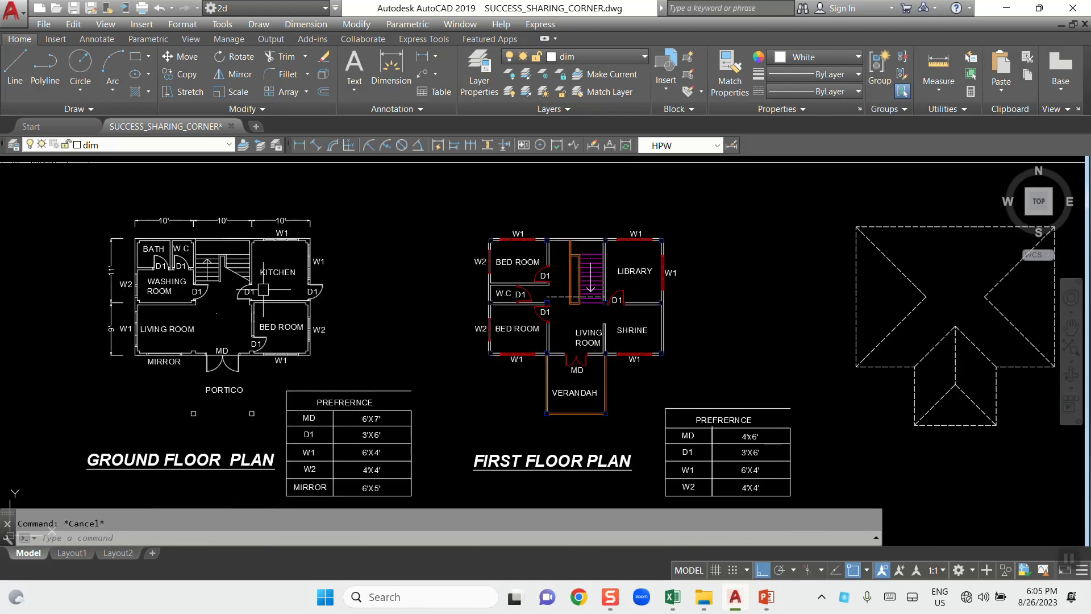
pyautogui.scroll(2, 118, 270)
pyautogui.moveTo(349, 265); pyautogui.dragTo(560, 266, button='middle')
pyautogui.moveTo(983, 290)
pyautogui.mouseDown(button='middle')
pyautogui.moveTo(795, 308)
pyautogui.moveTo(548, 288)
pyautogui.mouseUp(button='middle')
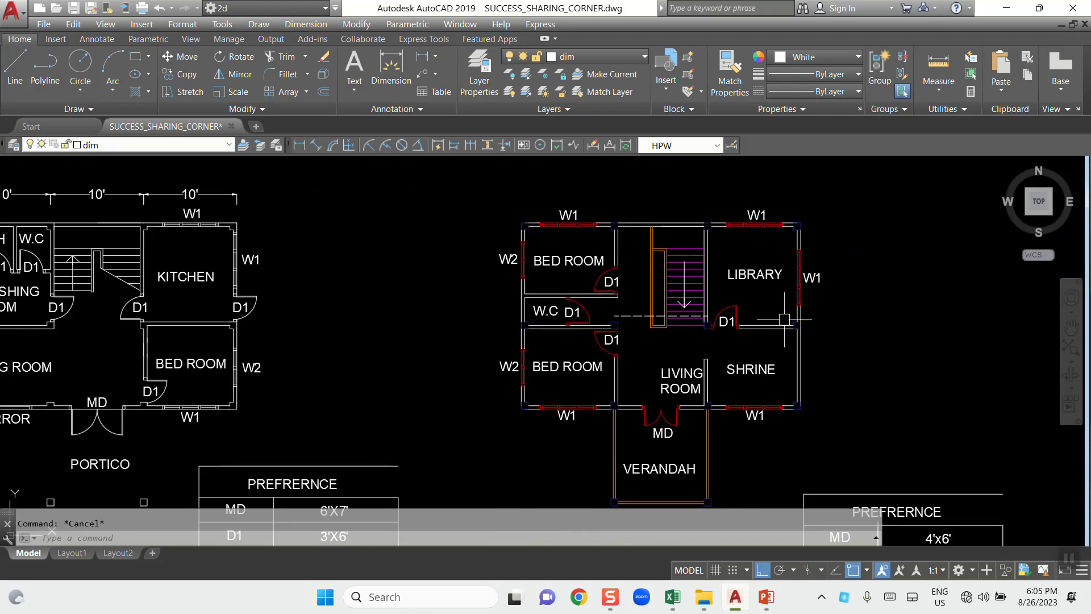
pyautogui.moveTo(707, 315); pyautogui.dragTo(566, 286, button='middle')
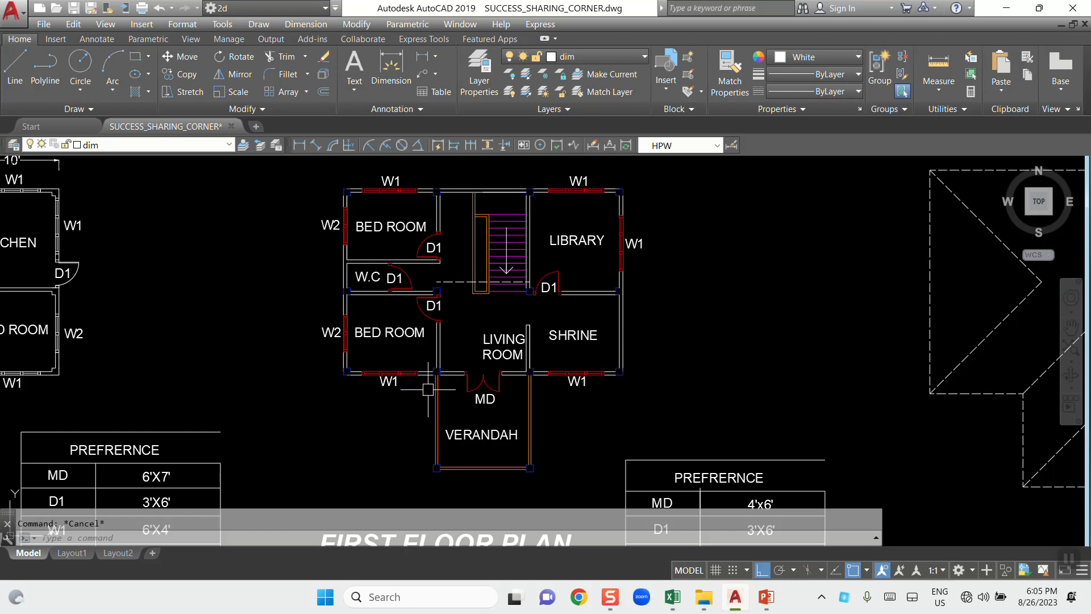
pyautogui.write('P')
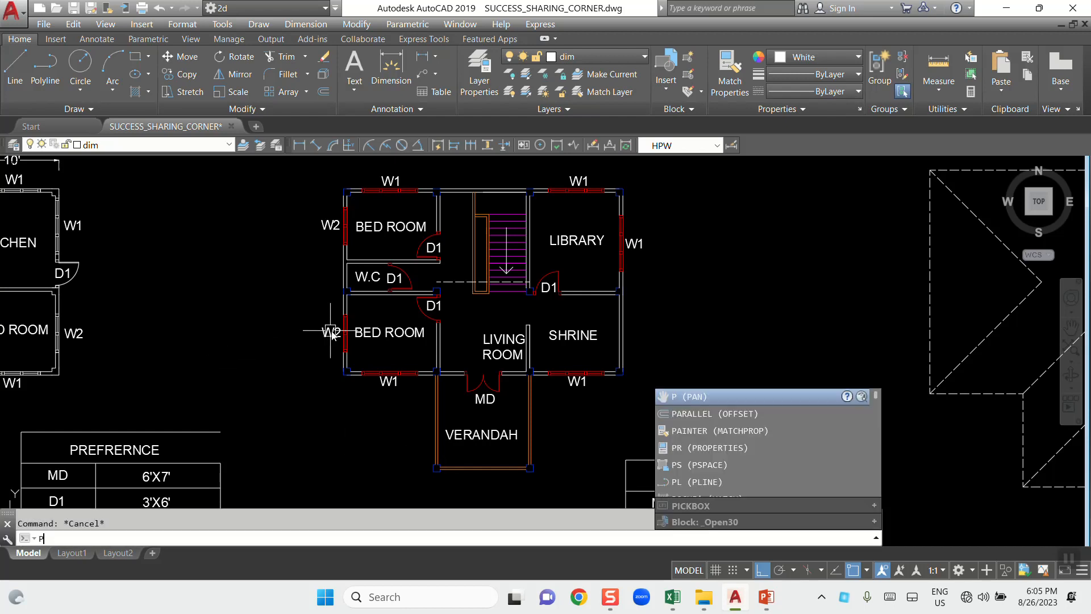
pyautogui.write('L')
pyautogui.press('Return')
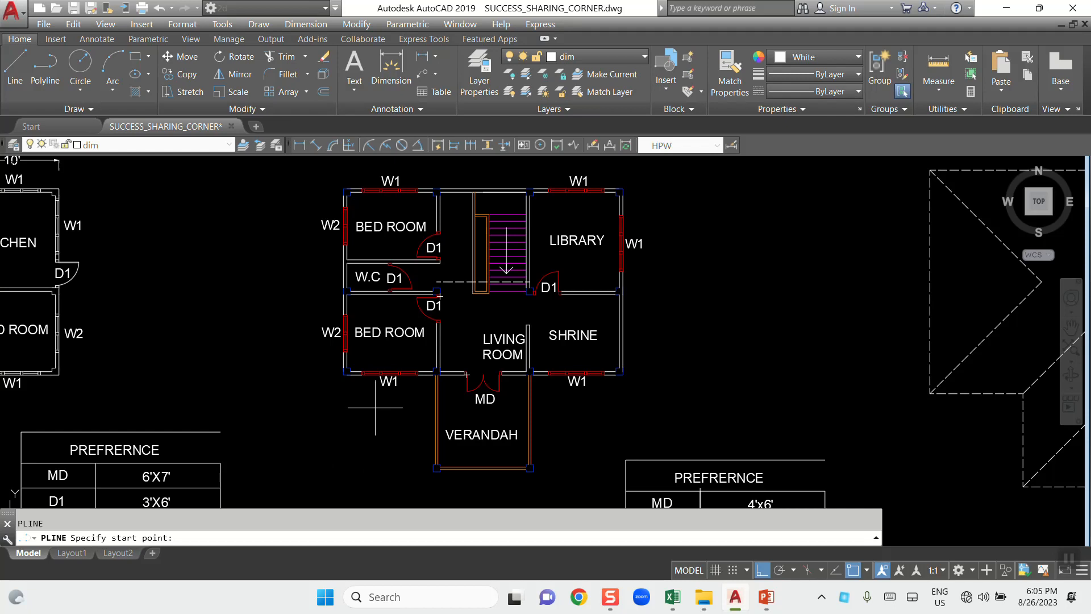
pyautogui.moveTo(405, 452); pyautogui.dragTo(401, 419, button='middle')
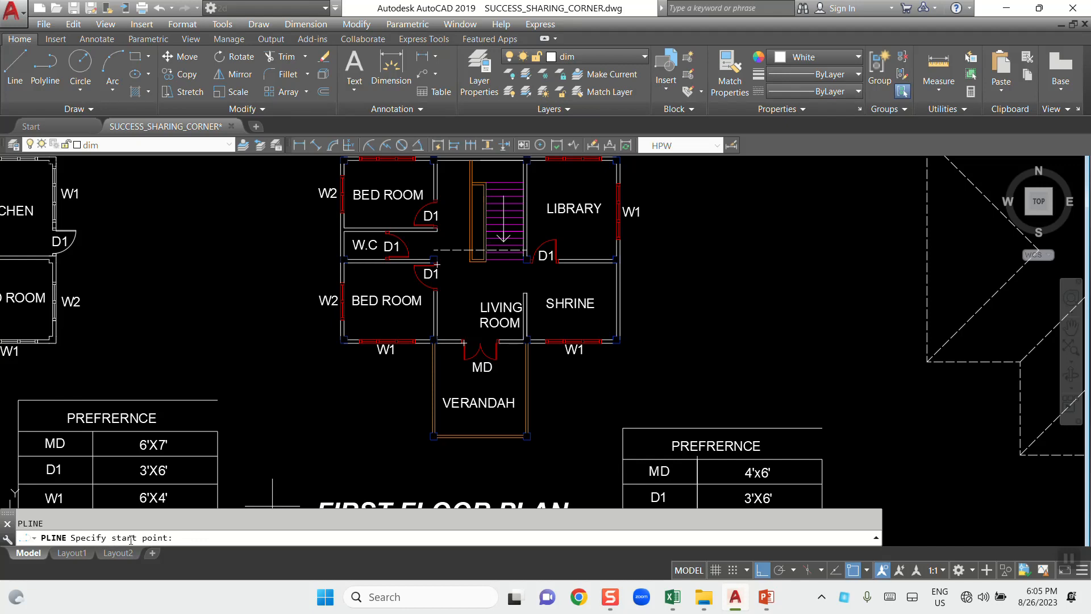
pyautogui.scroll(4, 439, 445)
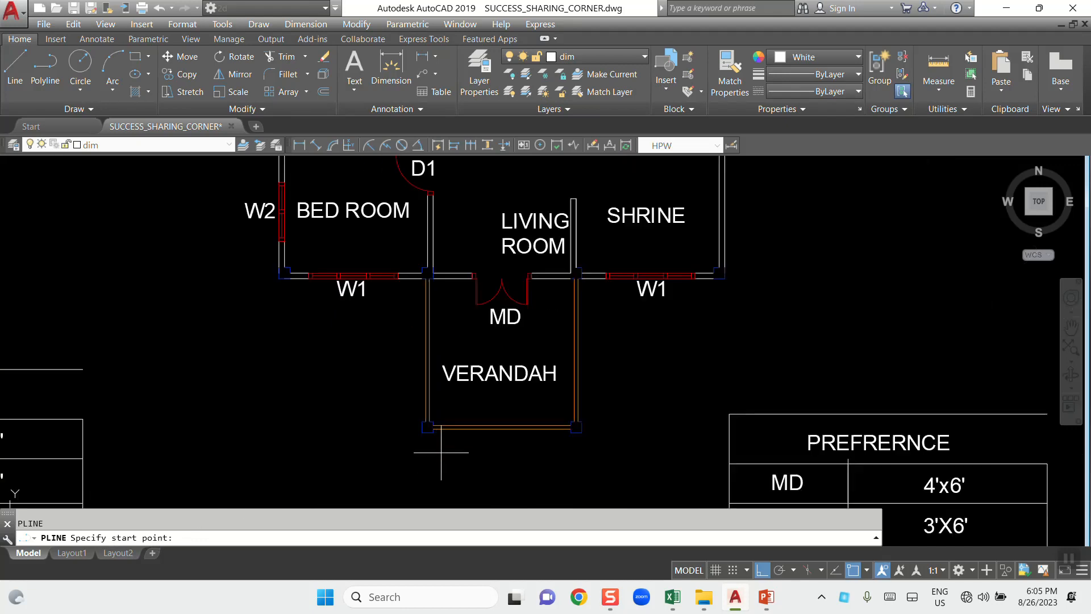
pyautogui.scroll(-4, 432, 425)
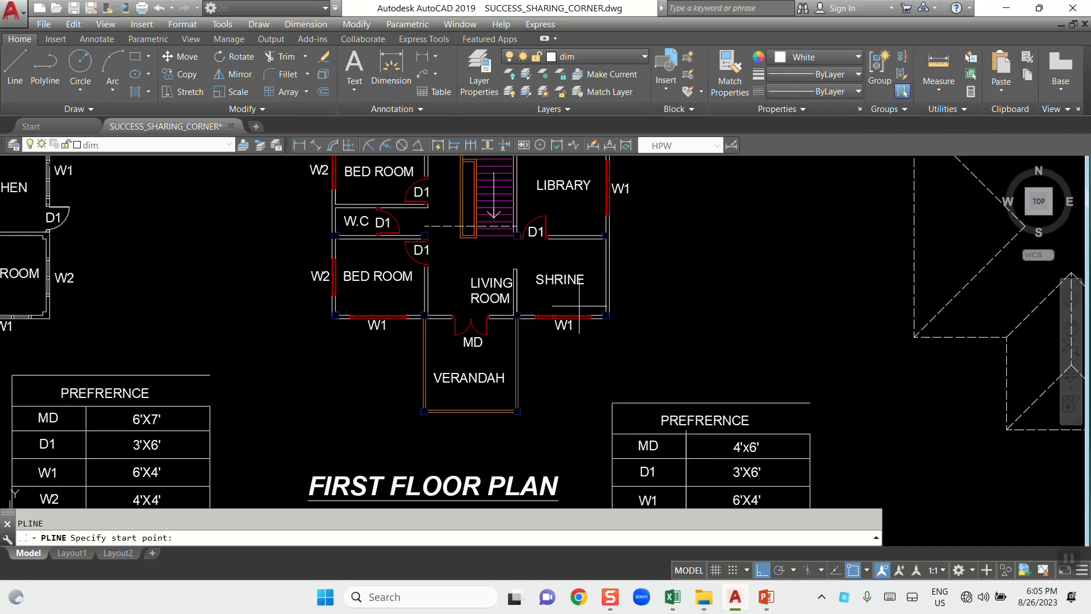
pyautogui.press('Escape')
# Set the current colour to Green and start a polyline around the outer edges of the verandah's lower-left column
pyautogui.click(825, 57)
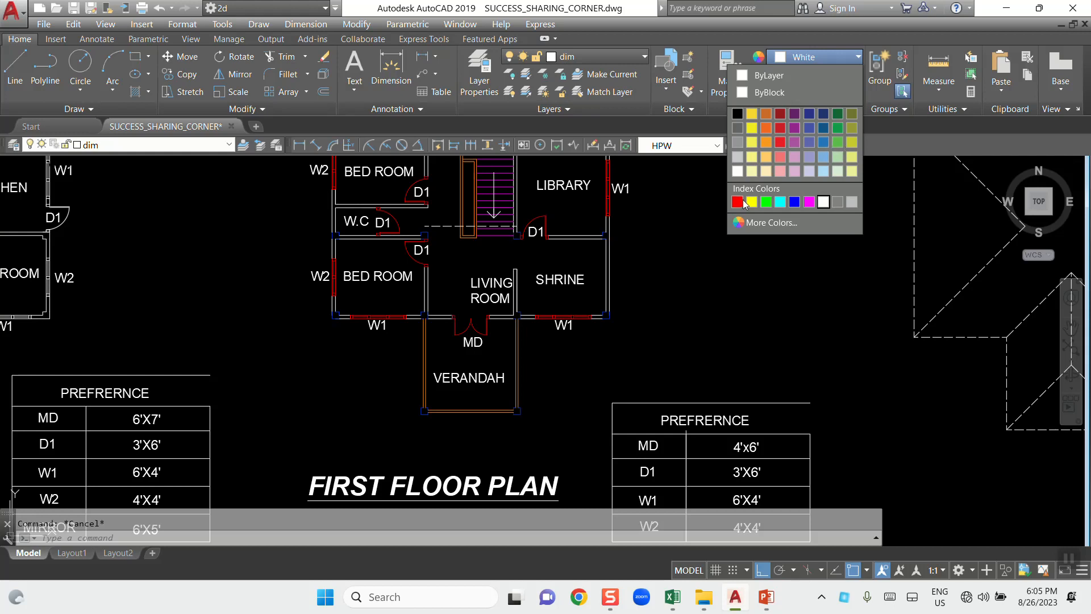
pyautogui.click(766, 202)
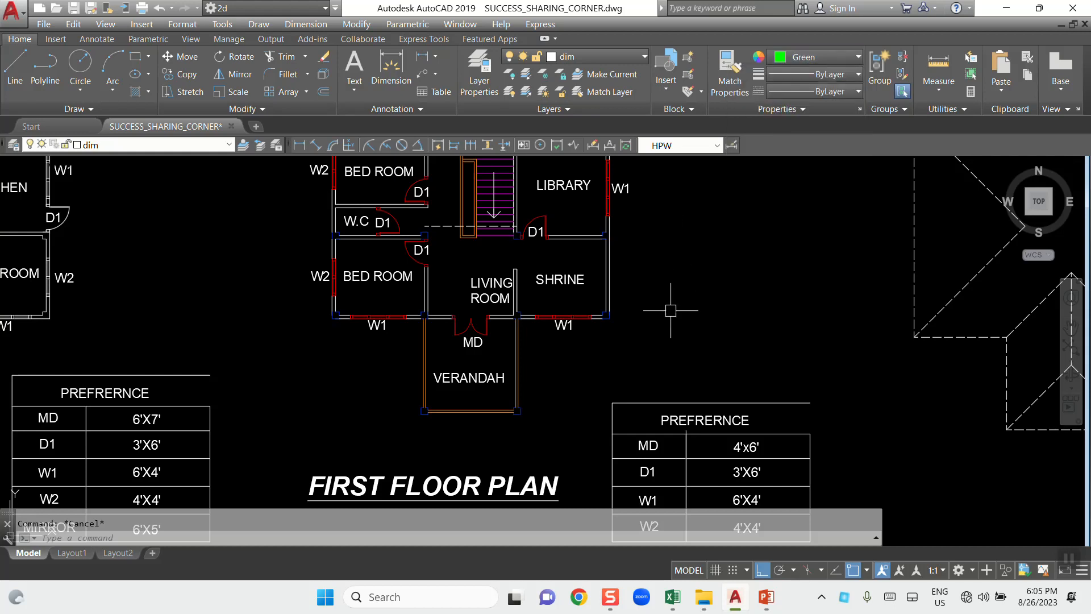
pyautogui.write('plpl')
pyautogui.press('Return')
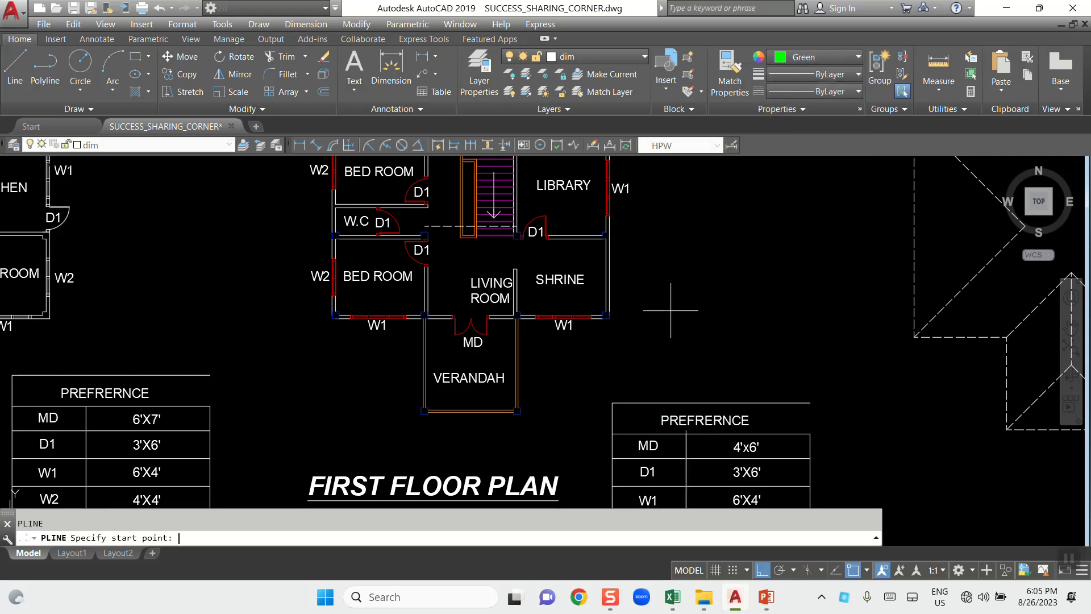
pyautogui.scroll(3, 421, 434)
pyautogui.scroll(4, 460, 361)
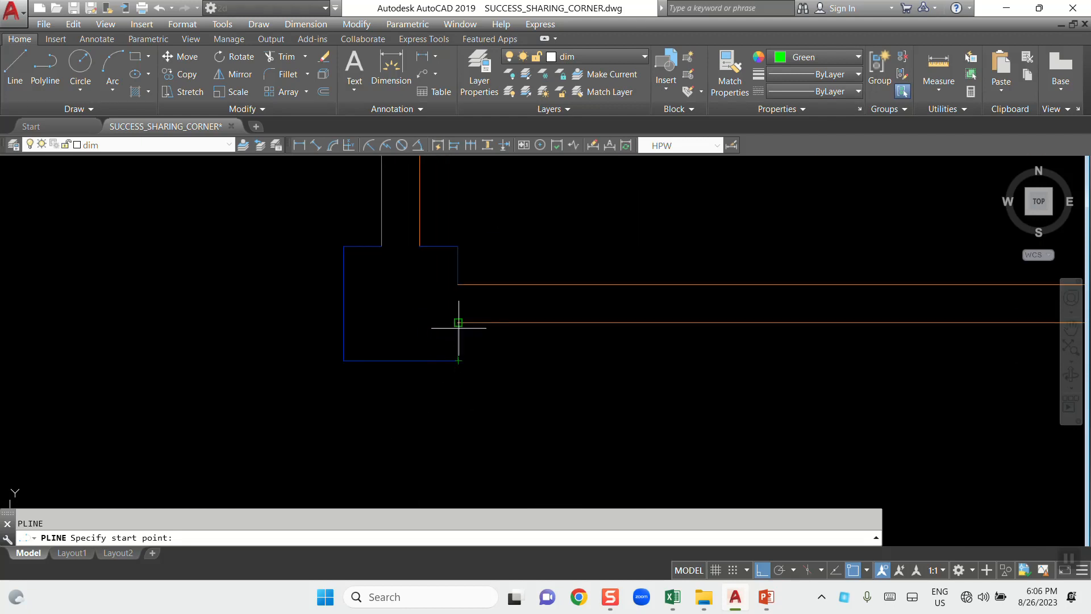
pyautogui.click(458, 323)
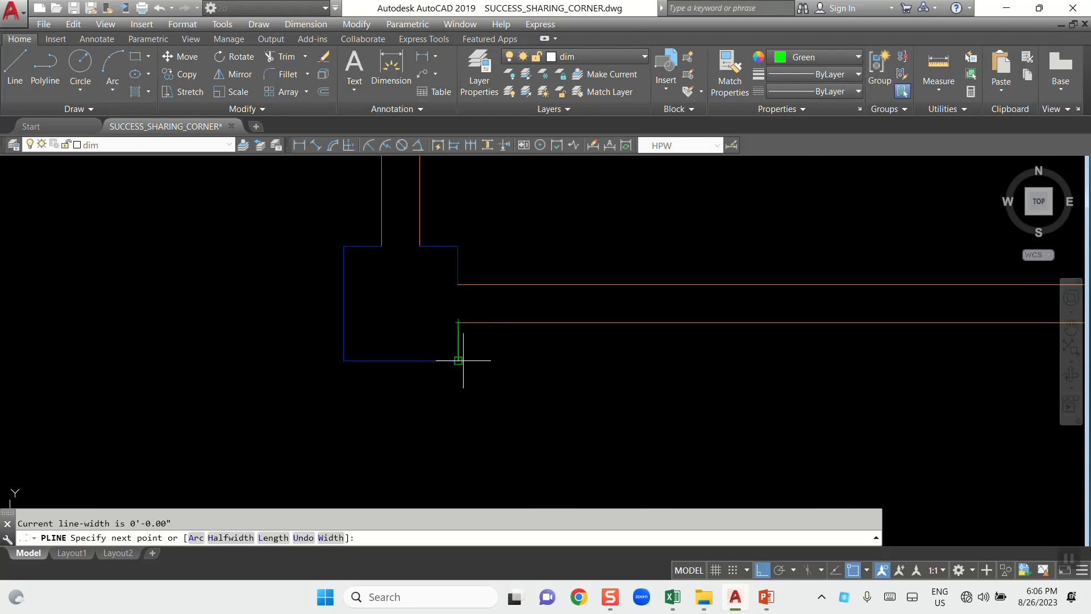
pyautogui.click(343, 360)
pyautogui.click(344, 246)
pyautogui.click(381, 246)
# Continue the polyline up the verandah's left side and along the lower bedroom's front wall to the building's lower-left corner
pyautogui.scroll(-5, 383, 309)
pyautogui.moveTo(388, 229); pyautogui.dragTo(394, 324, button='middle')
pyautogui.moveTo(375, 185); pyautogui.dragTo(408, 442, button='middle')
pyautogui.scroll(6, 421, 293)
pyautogui.click(424, 290)
pyautogui.scroll(-8, 471, 308)
pyautogui.scroll(5, 237, 312)
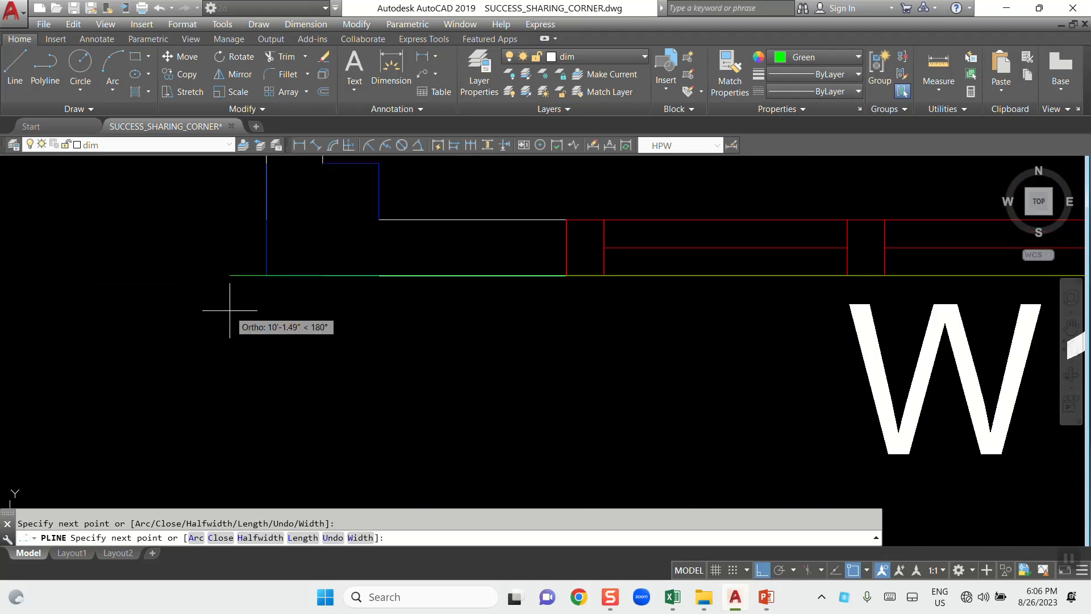
pyautogui.click(263, 274)
# Trace the polyline up the building's outer left wall and across the rear wall to the library's upper-right corner
pyautogui.scroll(-5, 265, 273)
pyautogui.moveTo(277, 239); pyautogui.dragTo(285, 389, button='middle')
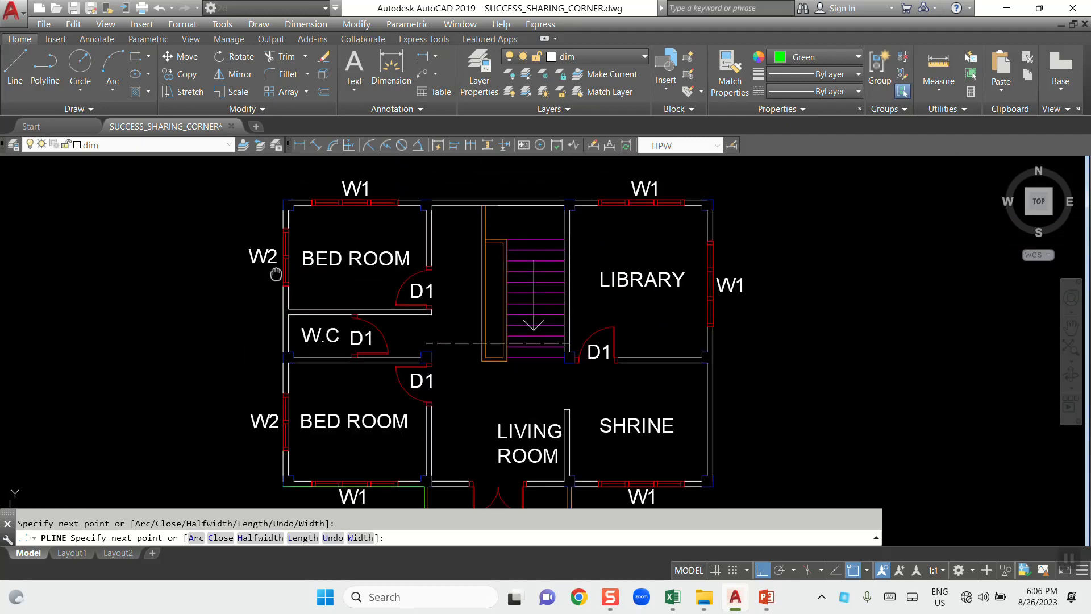
pyautogui.moveTo(277, 193); pyautogui.dragTo(282, 288, button='middle')
pyautogui.scroll(5, 286, 276)
pyautogui.click(284, 367)
pyautogui.scroll(-5, 244, 354)
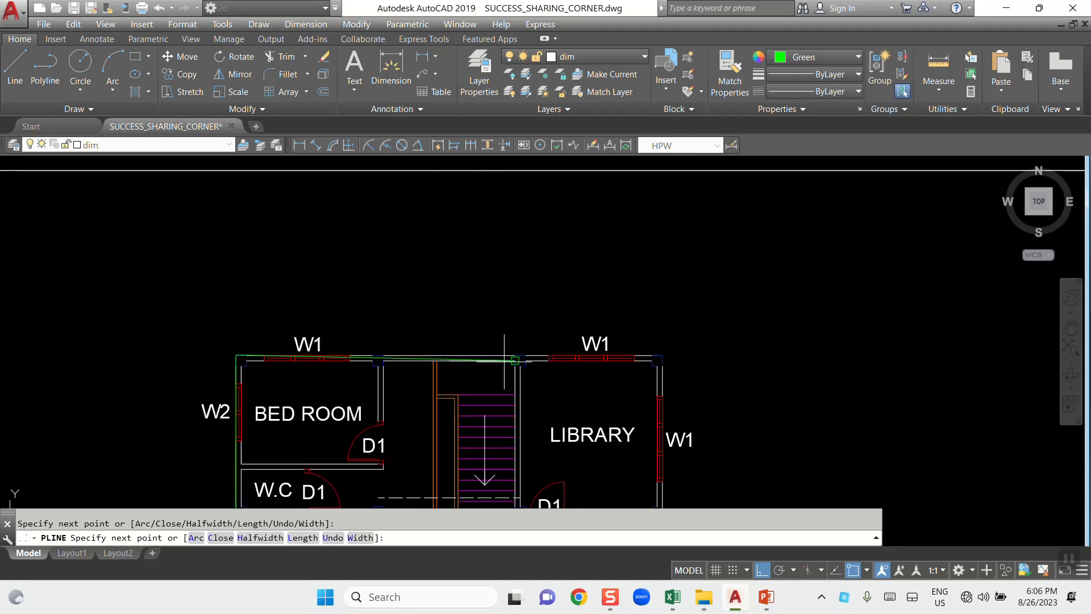
pyautogui.scroll(5, 660, 348)
pyautogui.click(659, 349)
# Extend the polyline down the outer right wall and along the shrine's front wall to the verandah's right side
pyautogui.scroll(-5, 656, 350)
pyautogui.scroll(-3, 655, 351)
pyautogui.moveTo(651, 389); pyautogui.dragTo(577, 257, button='middle')
pyautogui.scroll(2, 573, 310)
pyautogui.scroll(3, 583, 362)
pyautogui.click(569, 346)
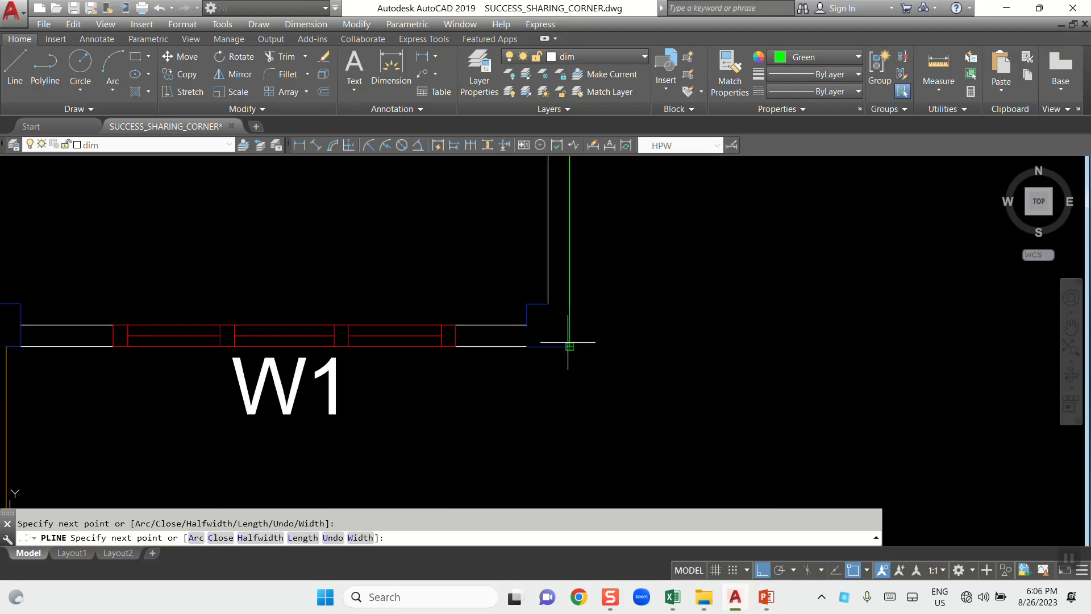
pyautogui.scroll(-3, 569, 344)
pyautogui.scroll(3, 353, 347)
pyautogui.click(357, 330)
# Trace the polyline down the verandah's right side and around the outer edges of its lower-right column
pyautogui.scroll(-6, 357, 329)
pyautogui.moveTo(357, 330); pyautogui.dragTo(352, 250, button='middle')
pyautogui.scroll(6, 353, 397)
pyautogui.scroll(4, 346, 303)
pyautogui.scroll(2, 344, 307)
pyautogui.click(313, 302)
pyautogui.click(370, 302)
pyautogui.moveTo(386, 395); pyautogui.dragTo(384, 313, button='middle')
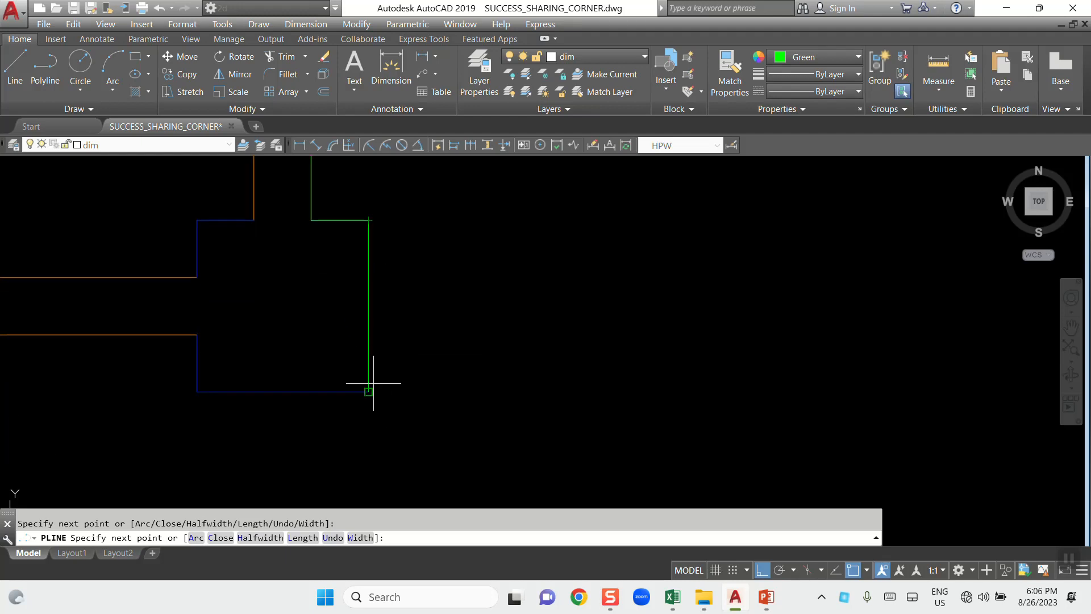
pyautogui.click(369, 392)
pyautogui.click(198, 392)
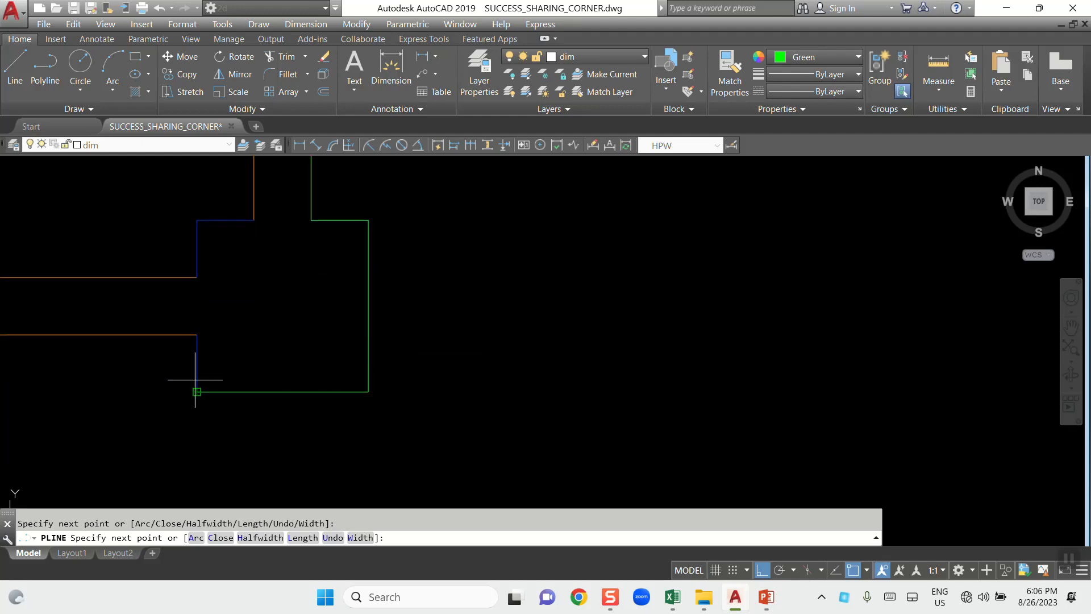
pyautogui.click(196, 339)
# Run the polyline along the verandah's front edge back to its starting point and finish the outline
pyautogui.scroll(-3, 196, 339)
pyautogui.moveTo(197, 339); pyautogui.dragTo(469, 341, button='middle')
pyautogui.scroll(-1, 445, 341)
pyautogui.moveTo(293, 358); pyautogui.dragTo(467, 357, button='middle')
pyautogui.scroll(2, 331, 350)
pyautogui.scroll(4, 331, 350)
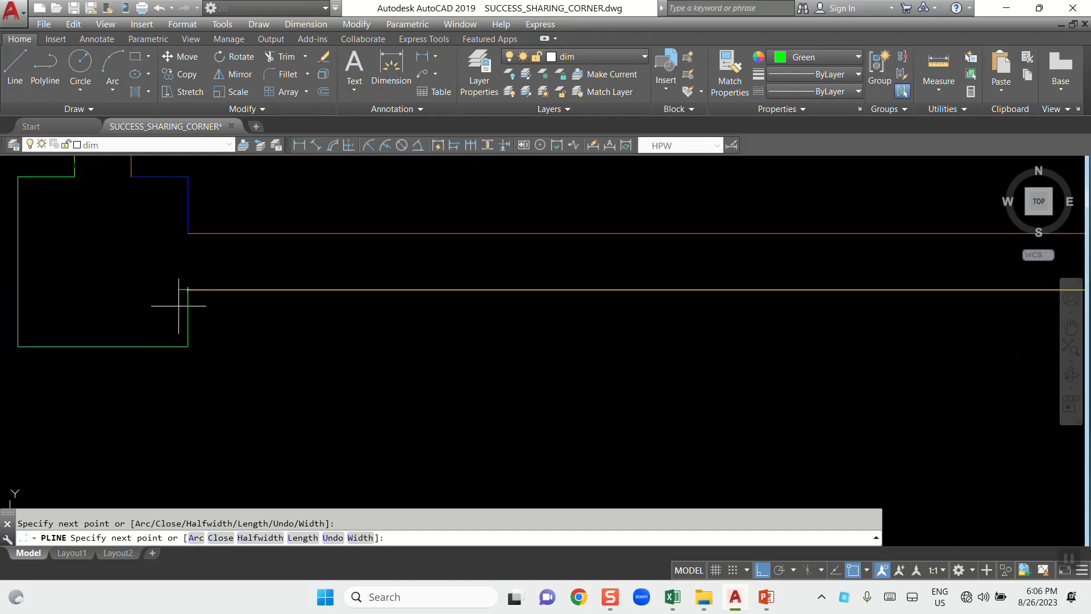
pyautogui.click(275, 327)
pyautogui.scroll(-1, 363, 344)
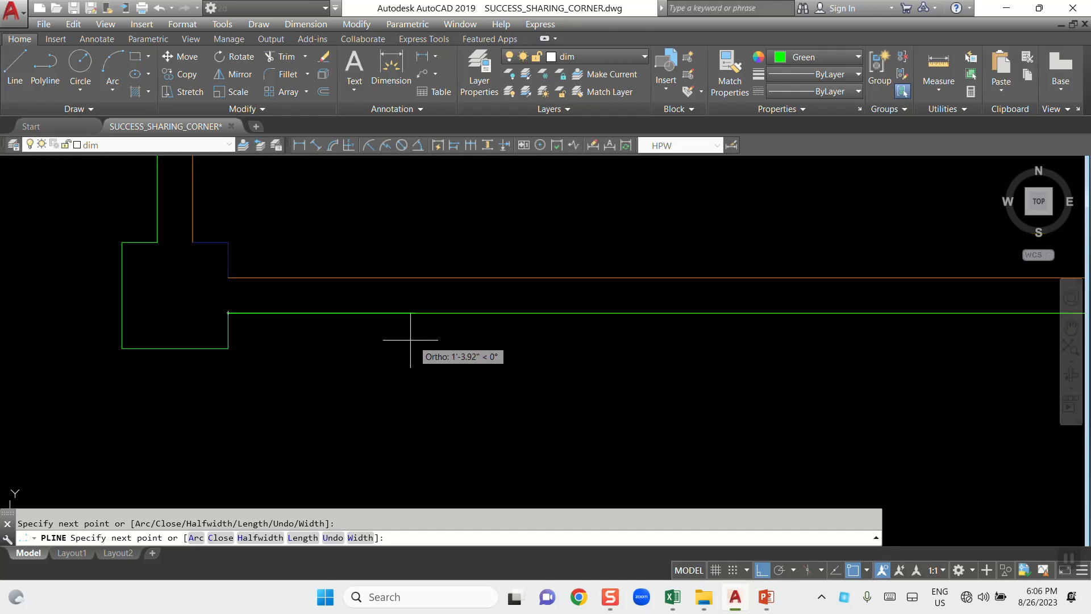
pyautogui.scroll(-4, 272, 340)
pyautogui.scroll(-1, 363, 335)
pyautogui.scroll(3, 275, 366)
pyautogui.scroll(3, 341, 428)
pyautogui.scroll(3, 284, 335)
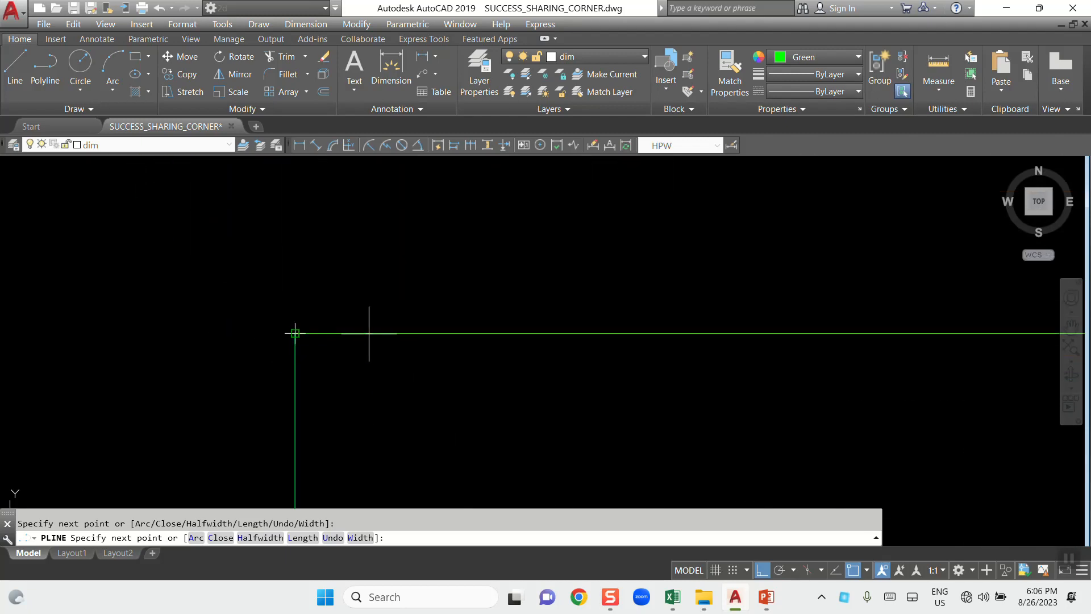
pyautogui.press('Return')
# Move the green outline horizontally about 174' from the first floor plan into the empty area left of the ground floor plan
pyautogui.scroll(-3, 414, 378)
pyautogui.click(422, 405)
pyautogui.scroll(-7, 422, 405)
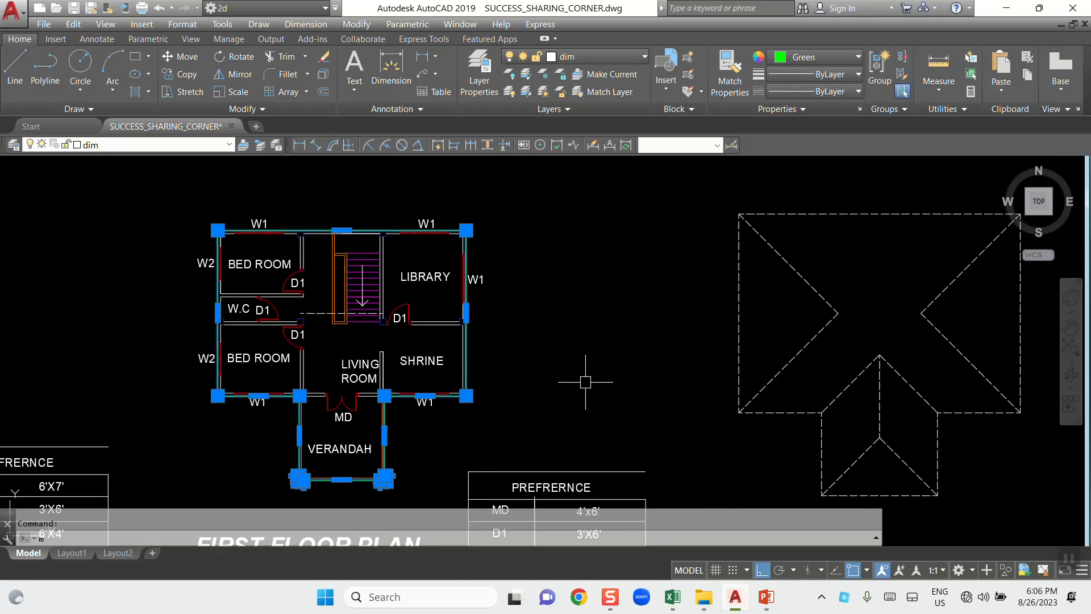
pyautogui.write('m')
pyautogui.press('Return')
pyautogui.click(407, 393)
pyautogui.scroll(-2, 410, 394)
pyautogui.scroll(-4, 424, 378)
pyautogui.scroll(6, 146, 399)
pyautogui.scroll(-2, 512, 375)
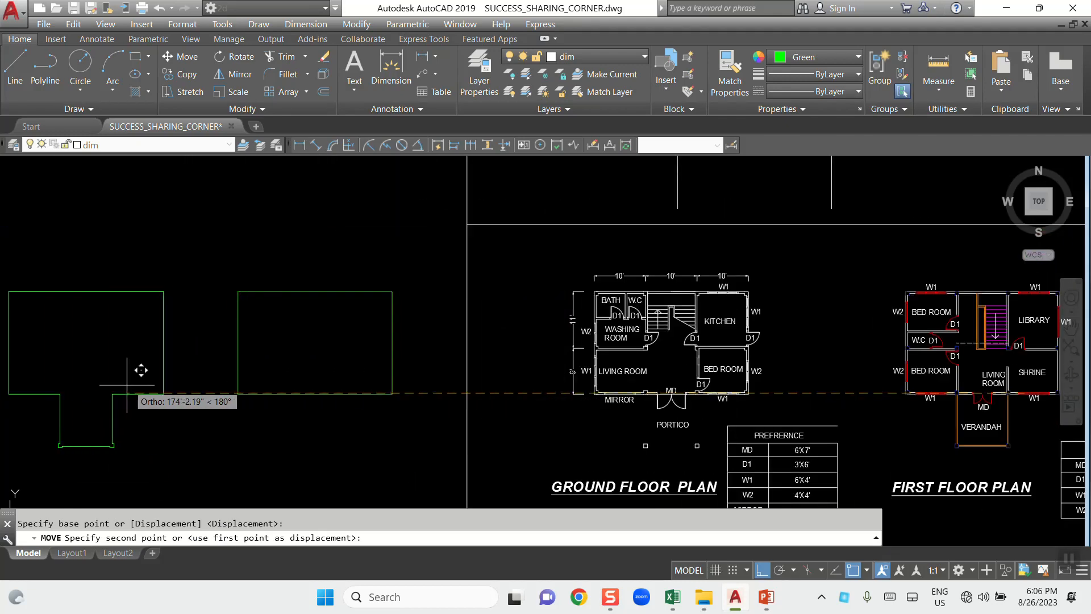
pyautogui.click(143, 370)
# Erase the plain green rectangle between the moved outline and the ground floor plan
pyautogui.click(308, 394)
pyautogui.moveTo(309, 394); pyautogui.dragTo(369, 396, button='middle')
pyautogui.write('e')
pyautogui.press('Return')
pyautogui.scroll(2, 176, 401)
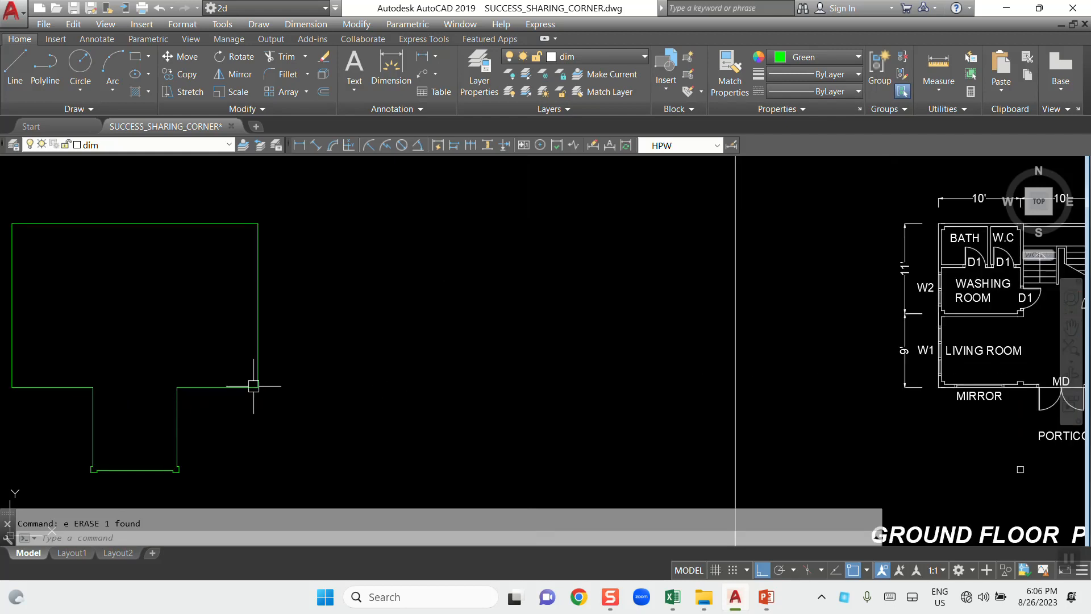
pyautogui.click(233, 383)
pyautogui.moveTo(324, 392); pyautogui.dragTo(503, 394, button='middle')
pyautogui.press('Escape')
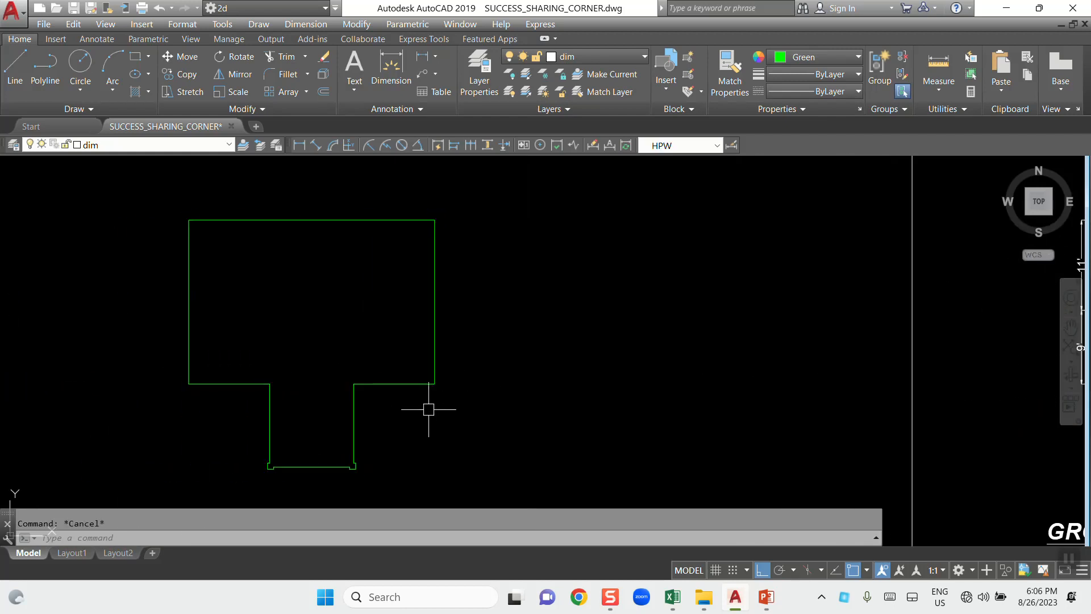
pyautogui.moveTo(386, 384)
pyautogui.mouseDown(button='middle')
pyautogui.moveTo(398, 395)
pyautogui.moveTo(474, 384)
pyautogui.mouseUp(button='middle')
pyautogui.scroll(-2, 497, 403)
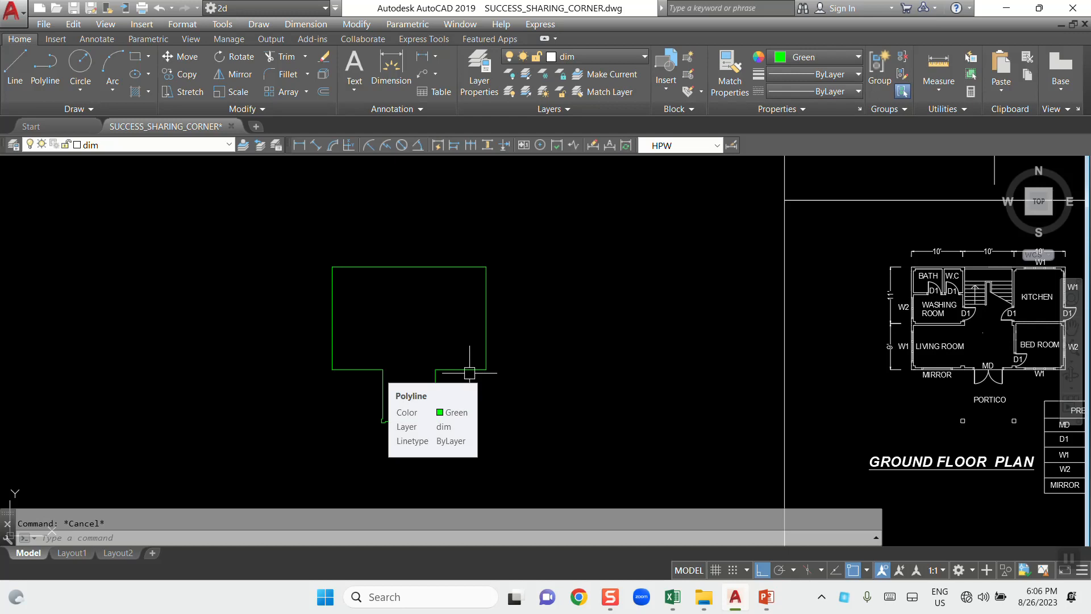
pyautogui.write('LI')
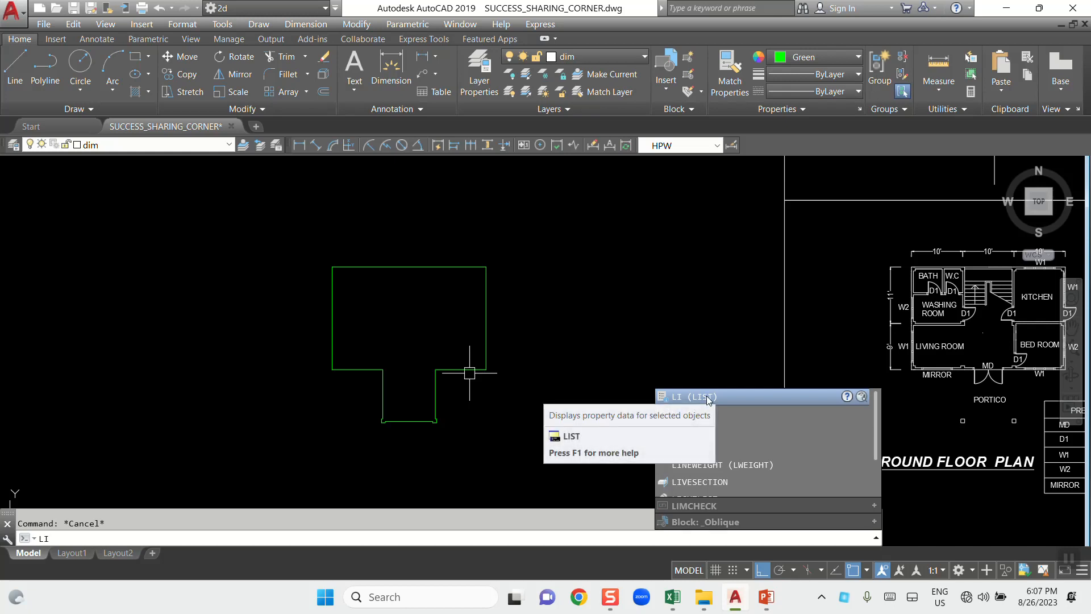
pyautogui.press('Return')
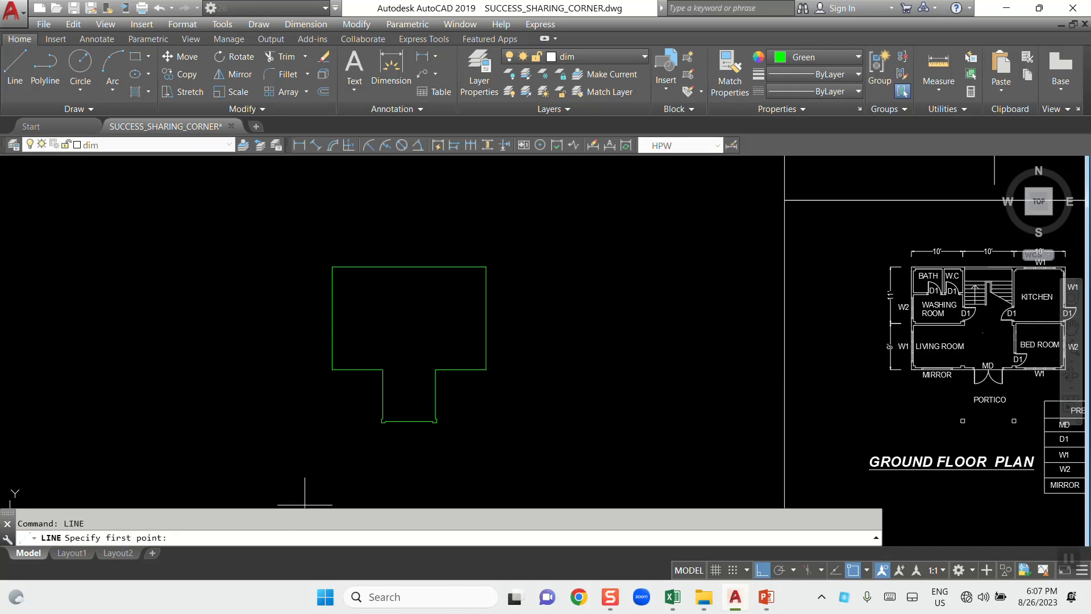
pyautogui.press('Escape')
# List the property data of the green outline polyline, including its area and length
pyautogui.click(372, 370)
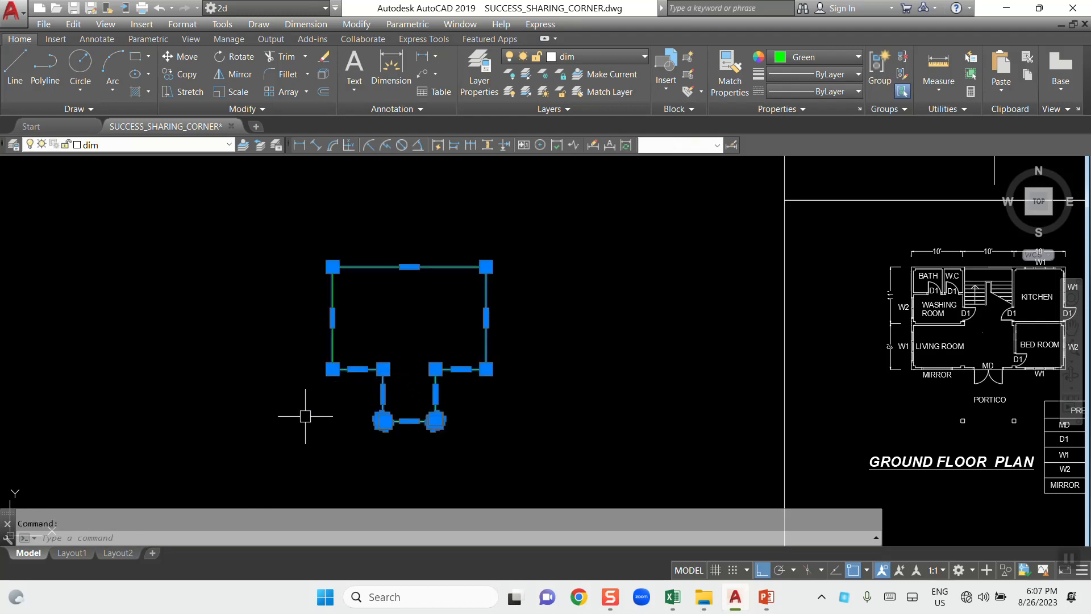
pyautogui.write('list')
pyautogui.press('Return')
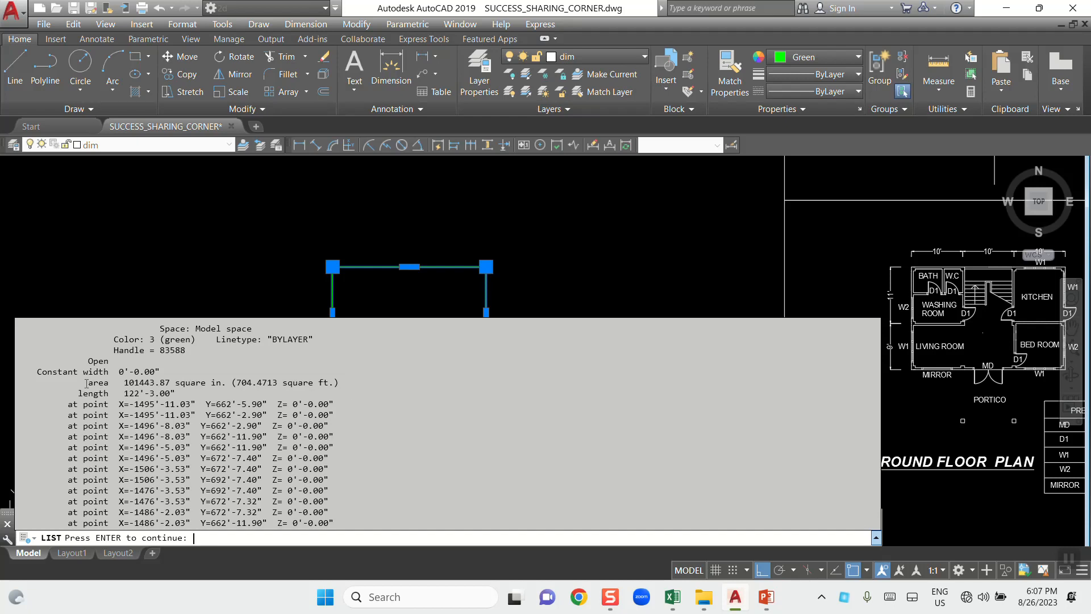
pyautogui.press('Return')
# Copy the complete area line, with its square-inch and square-foot values, from the polyline's property listing
pyautogui.moveTo(86, 383); pyautogui.dragTo(106, 383)
pyautogui.scroll(2, 118, 395)
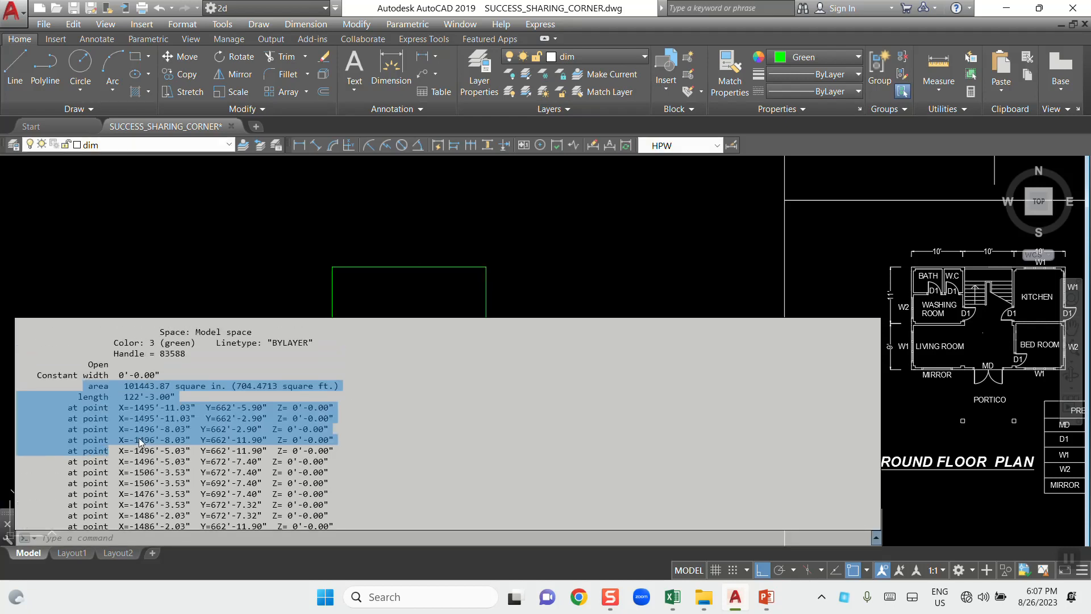
pyautogui.click(91, 402)
pyautogui.moveTo(88, 387); pyautogui.dragTo(359, 383)
pyautogui.hotkey('ctrl', 'c')
pyautogui.rightClick(286, 389)
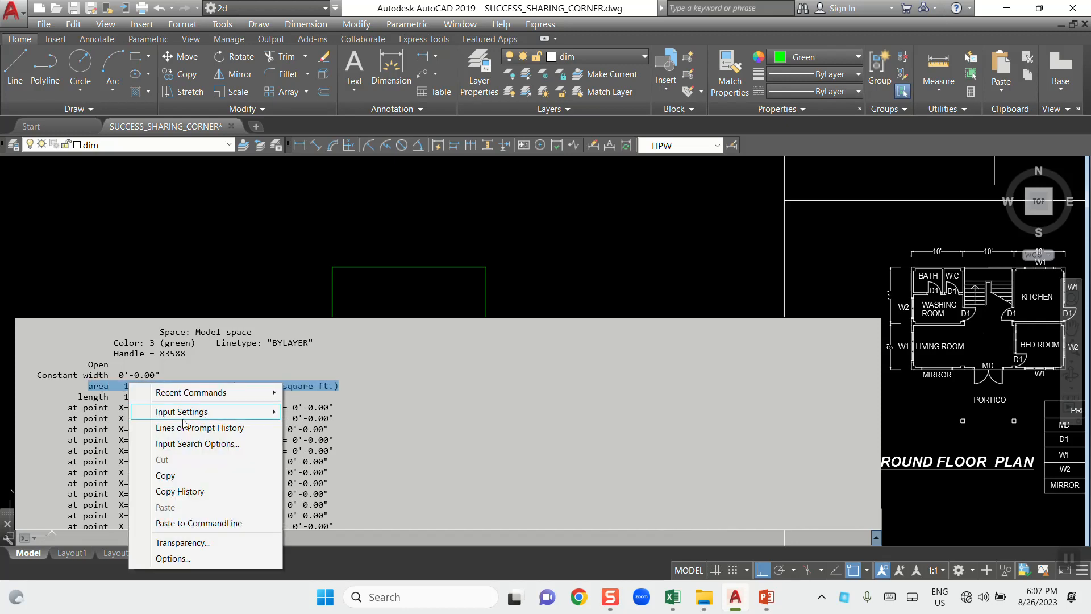
pyautogui.click(173, 475)
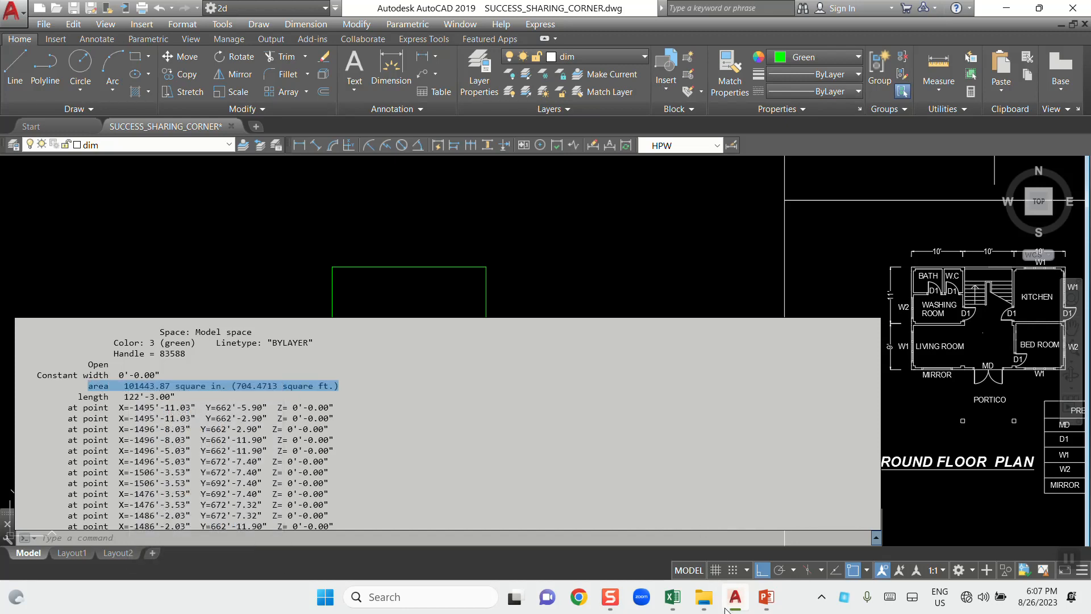
# Switch to Excel and replace the area text in cell B5 with the copied area line from AutoCAD
pyautogui.click(673, 598)
pyautogui.click(641, 238)
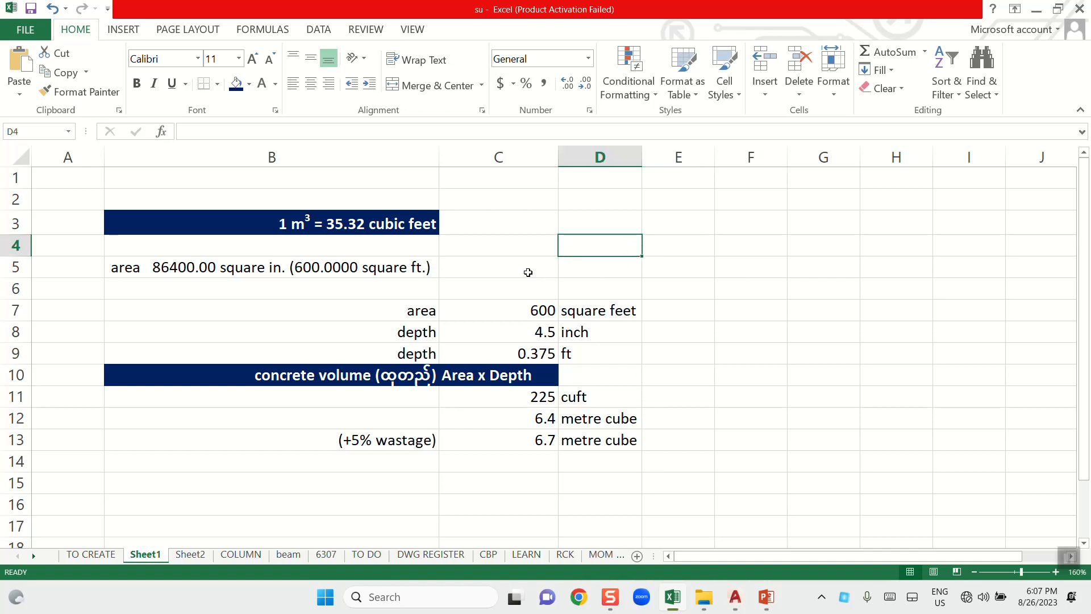
pyautogui.doubleClick(390, 270)
pyautogui.moveTo(432, 268); pyautogui.dragTo(87, 270)
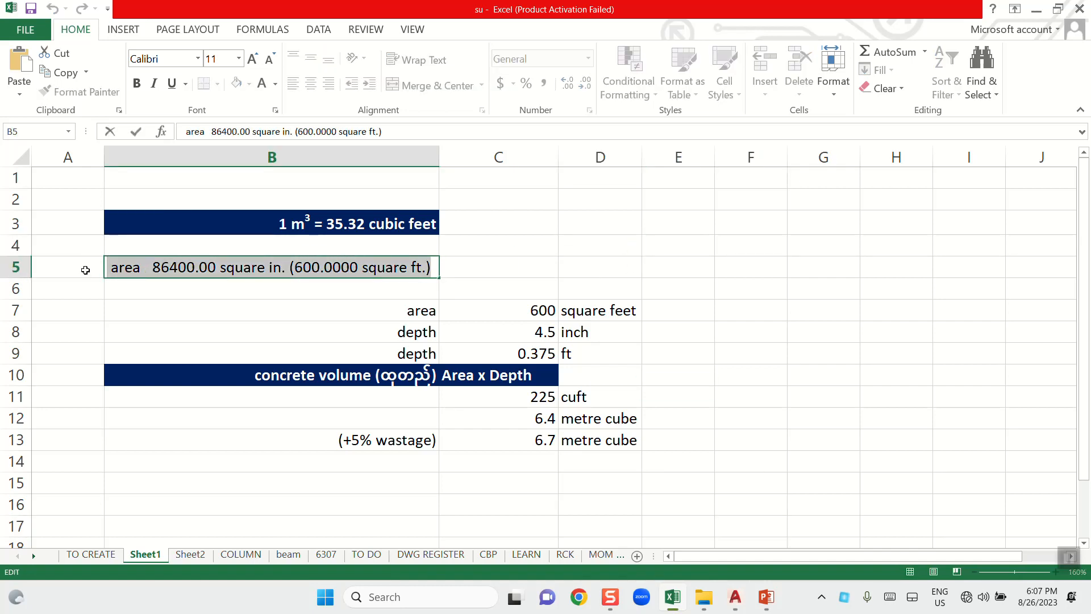
pyautogui.hotkey('ctrl', 'v')
pyautogui.click(498, 240)
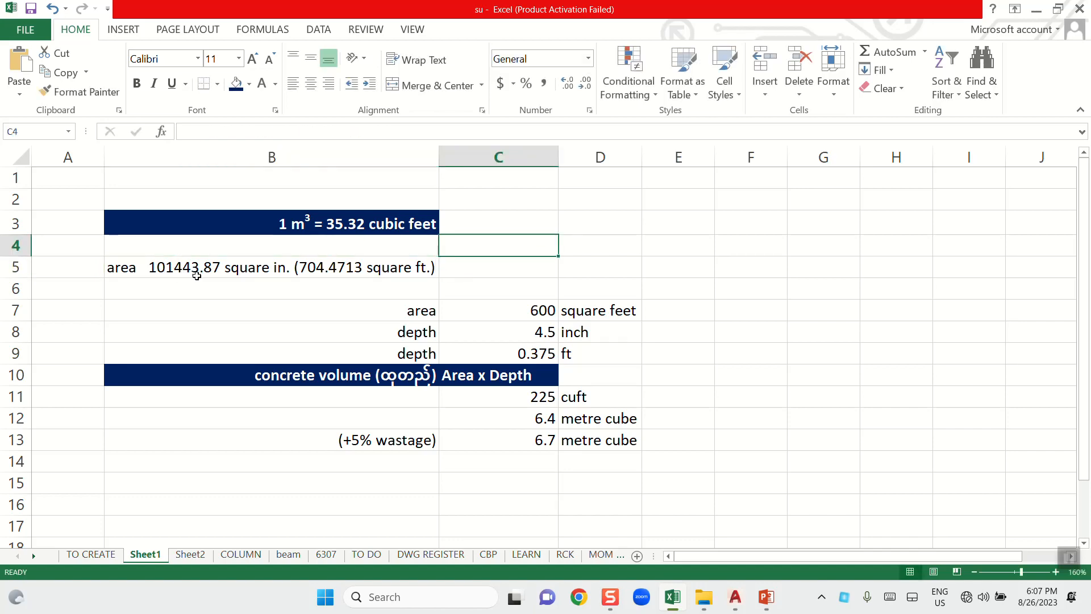
# Switch to AutoCAD and list the green outline polyline's property data again to check its area
pyautogui.click(735, 596)
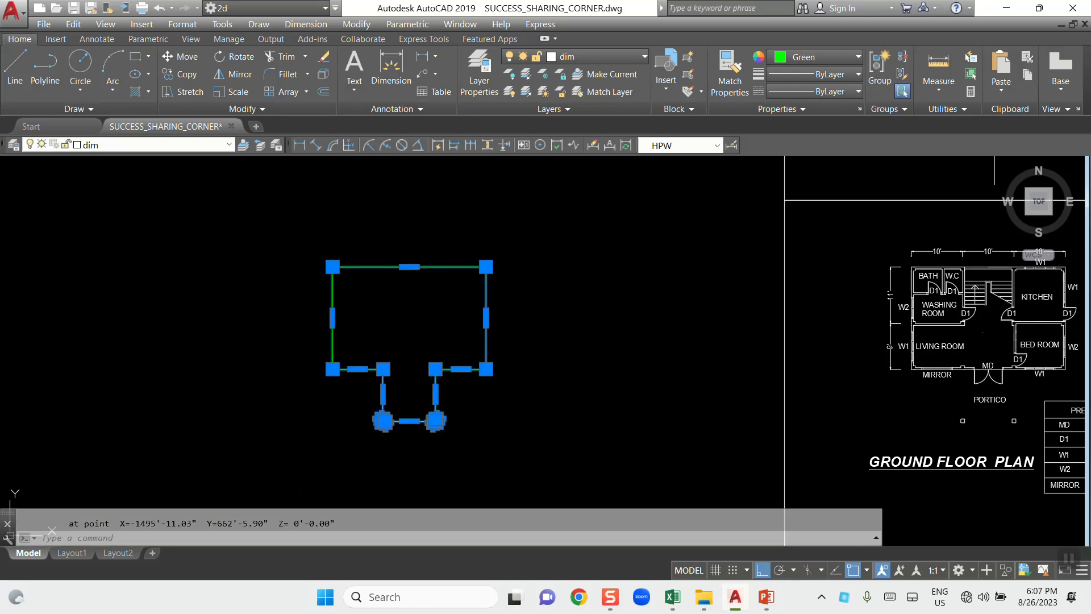
pyautogui.click(383, 392)
pyautogui.write('li')
pyautogui.press('Return')
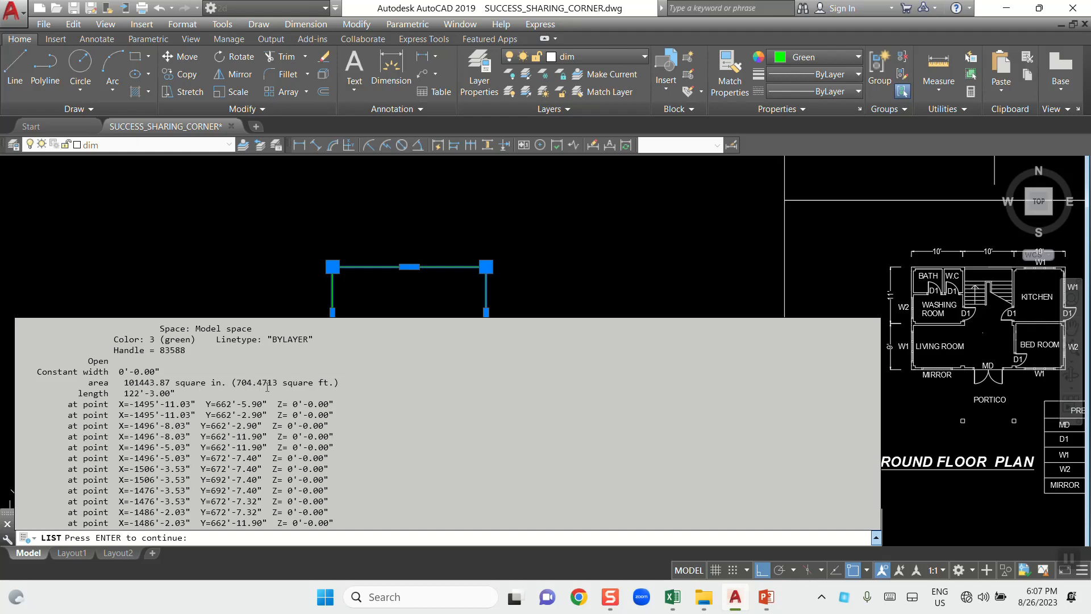
# Switch back to Excel and set the area value in cell C7 to 704.47 square feet
pyautogui.click(672, 599)
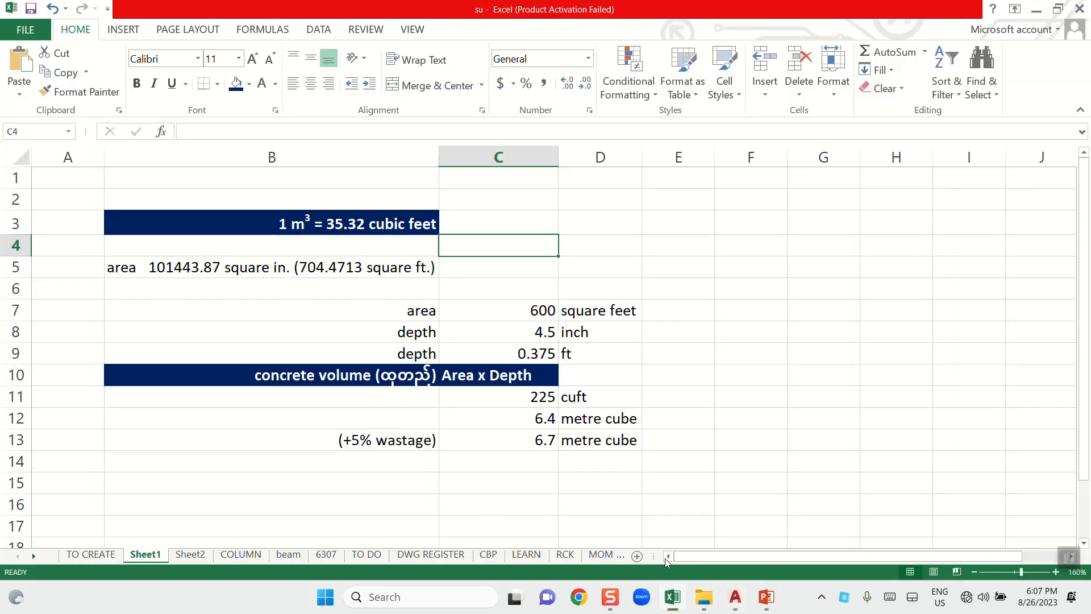
pyautogui.click(342, 270)
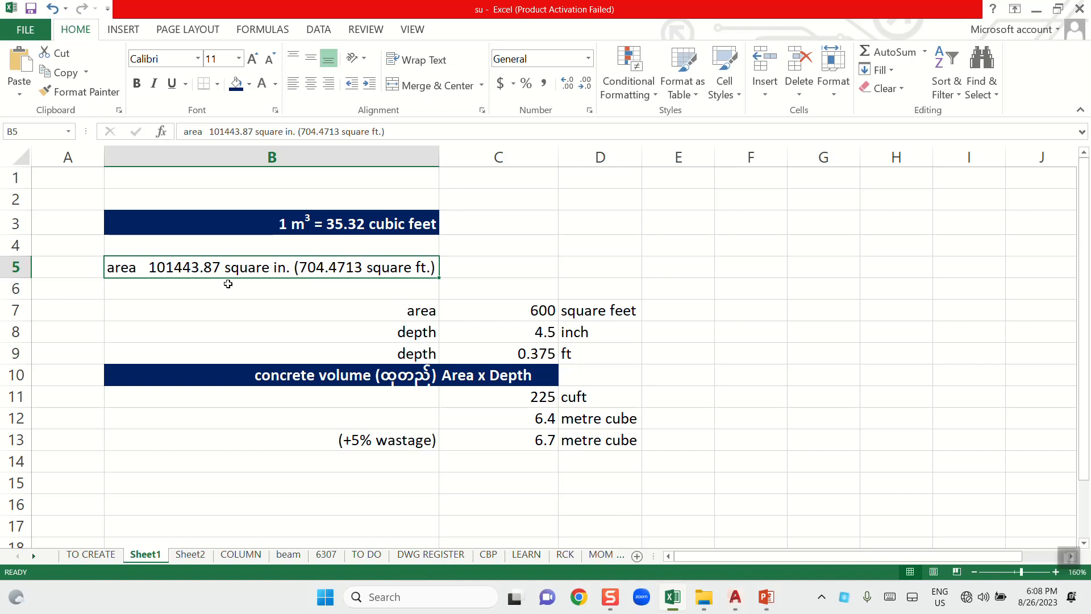
pyautogui.click(409, 312)
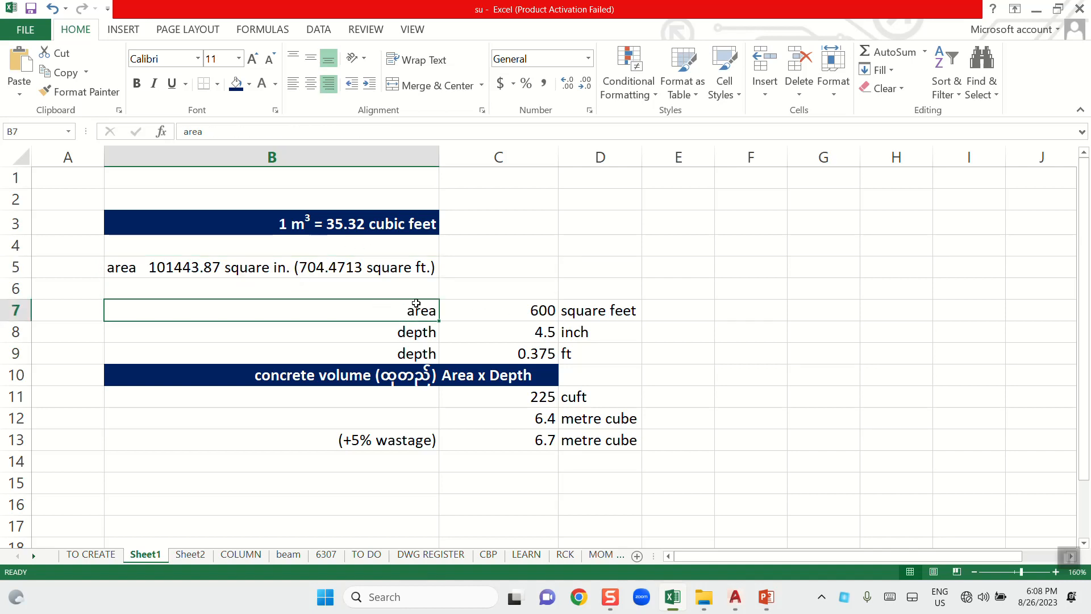
pyautogui.click(450, 308)
pyautogui.write('7')
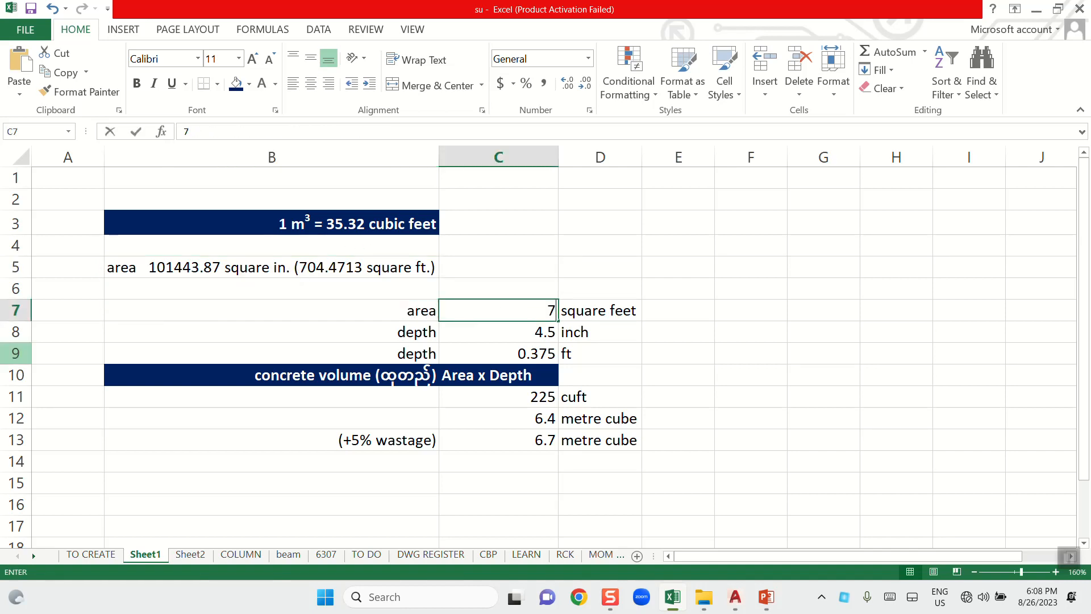
pyautogui.write('04.47')
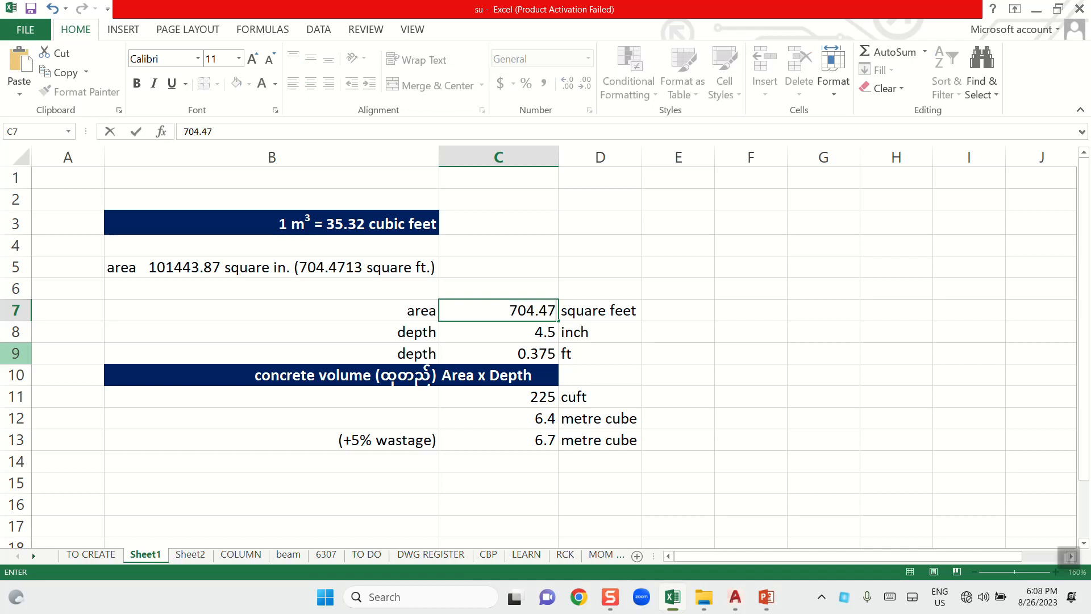
pyautogui.press('Return')
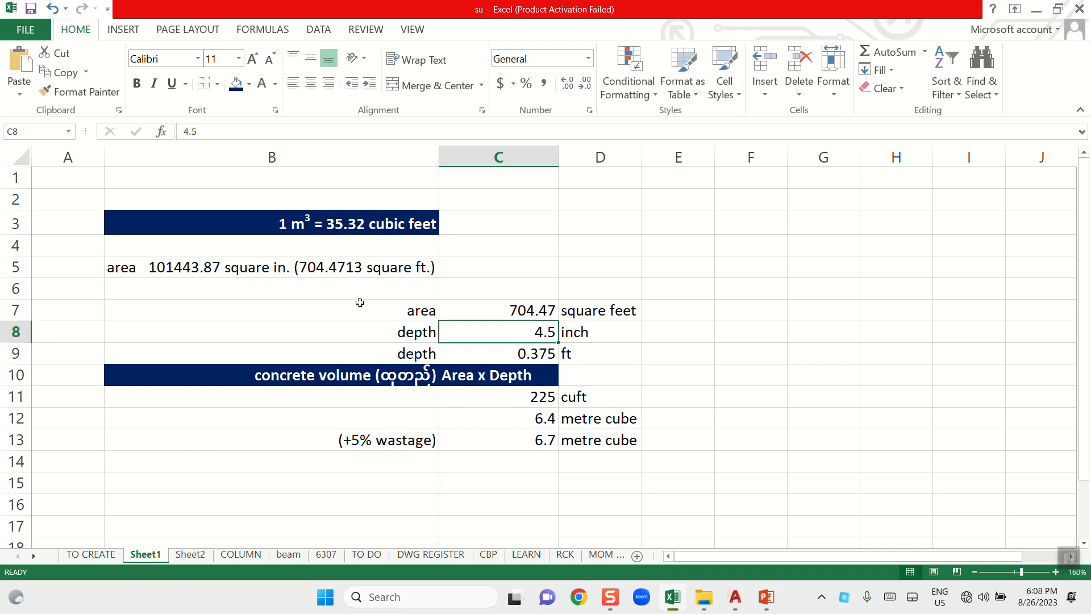
pyautogui.click(531, 312)
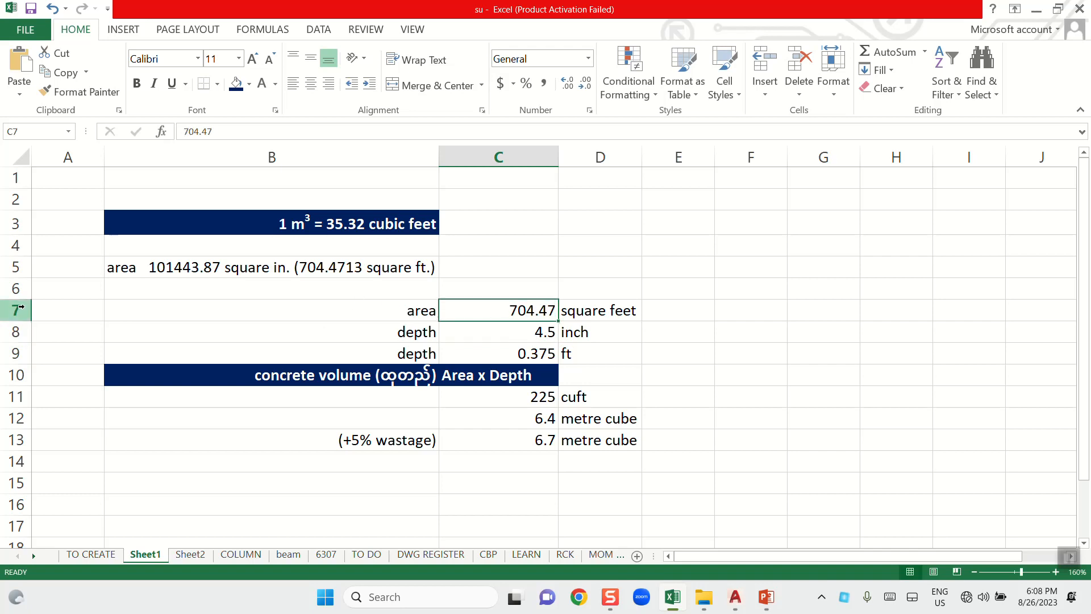
pyautogui.click(19, 310)
pyautogui.press('Tab')
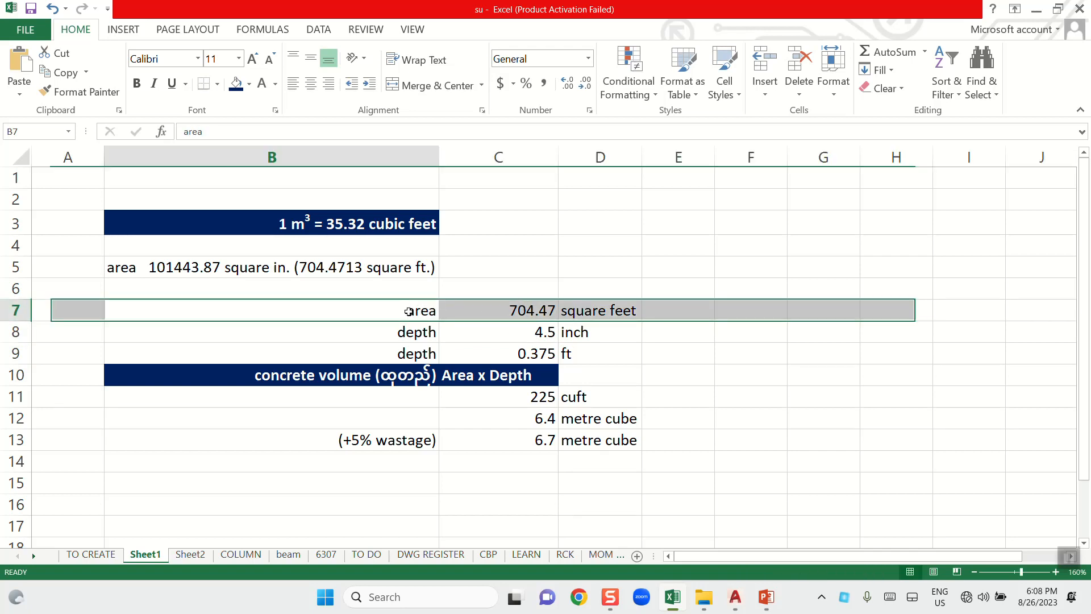
pyautogui.click(518, 309)
pyautogui.click(568, 313)
# Extend the label of the inch depth in cell B8 to read "depth (အထူ)"
pyautogui.click(409, 338)
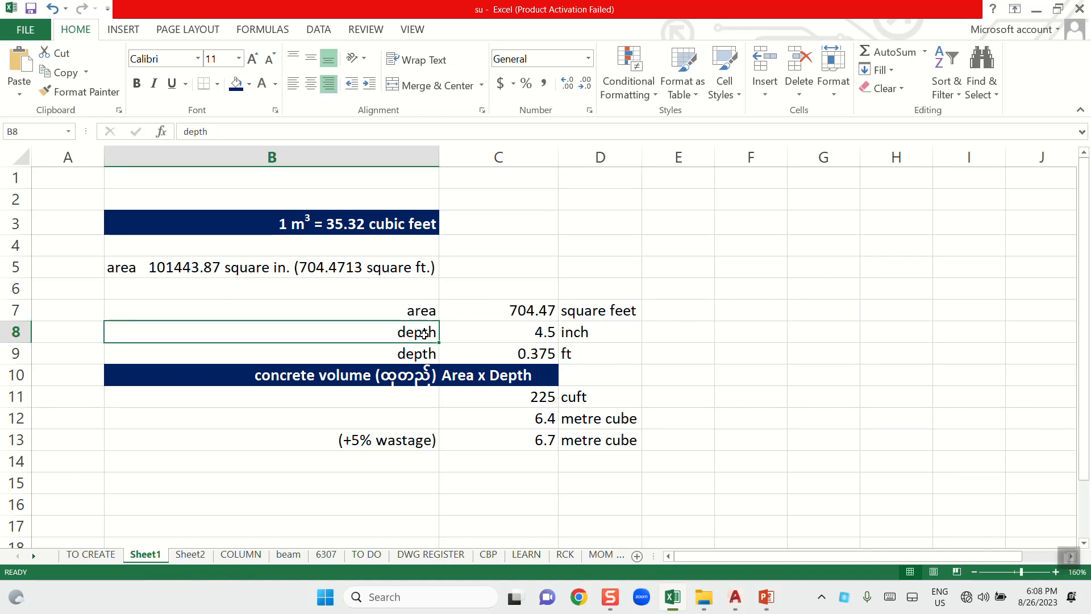
pyautogui.click(235, 130)
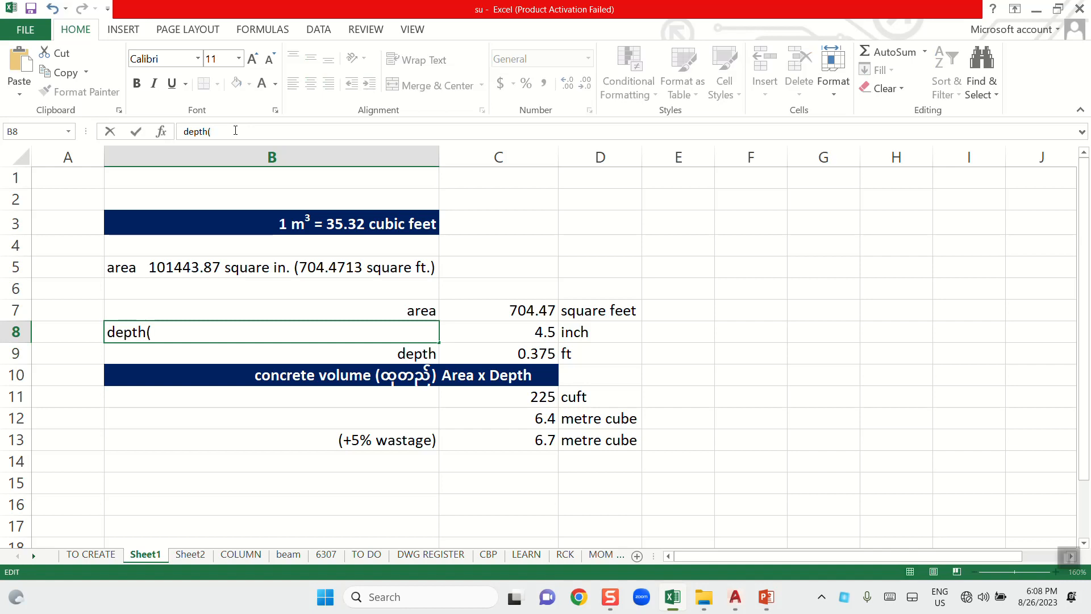
pyautogui.hotkey('ctrl', 'shift', 'p')
pyautogui.write('(အထ')
pyautogui.click(148, 331)
pyautogui.click(350, 417)
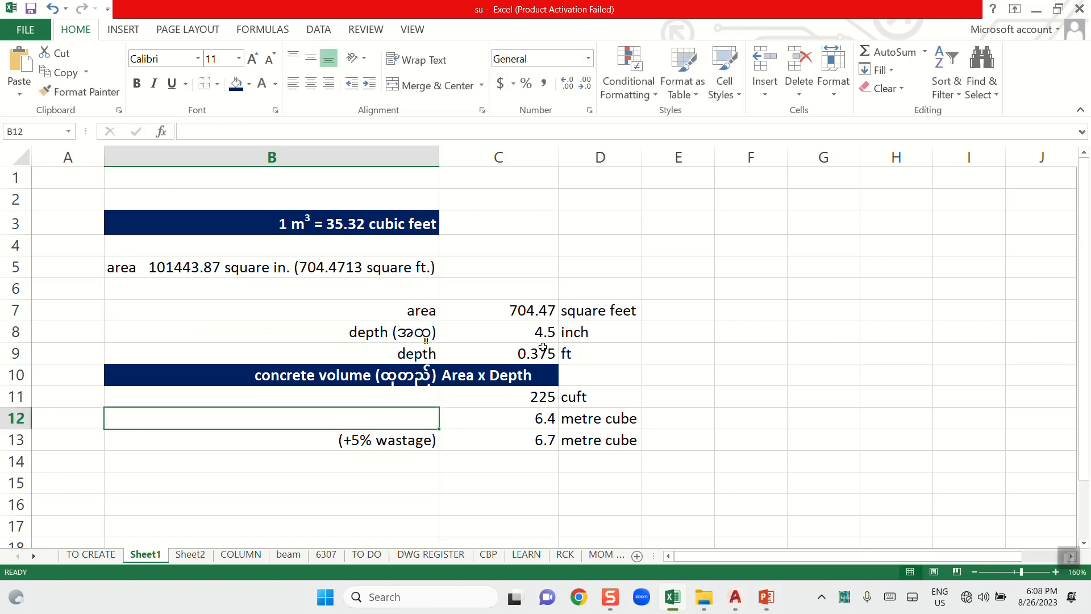
# Examine the slab depth in inches and the formula in cell C9 that converts it to feet
pyautogui.moveTo(551, 332)
pyautogui.mouseDown()
pyautogui.moveTo(596, 334)
pyautogui.moveTo(556, 336)
pyautogui.mouseUp()
pyautogui.click(579, 338)
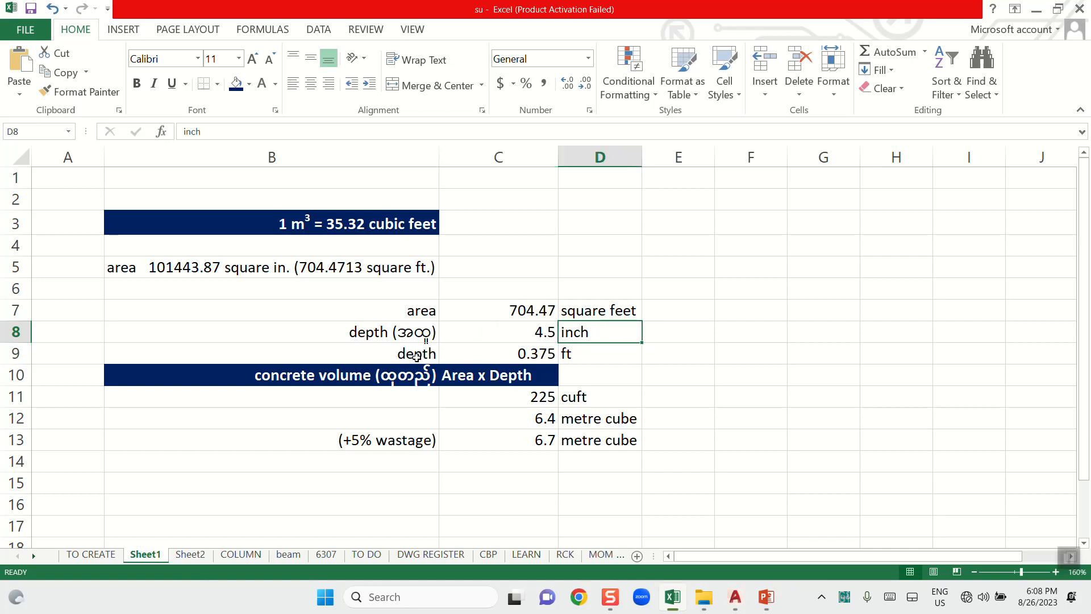
pyautogui.press('Left')
pyautogui.click(534, 354)
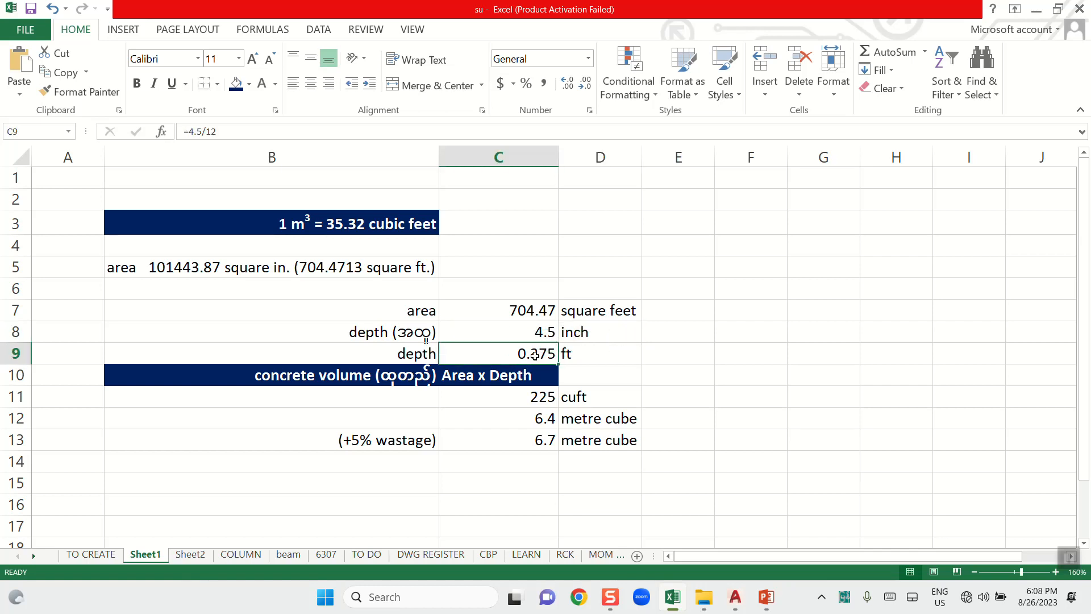
pyautogui.doubleClick(533, 357)
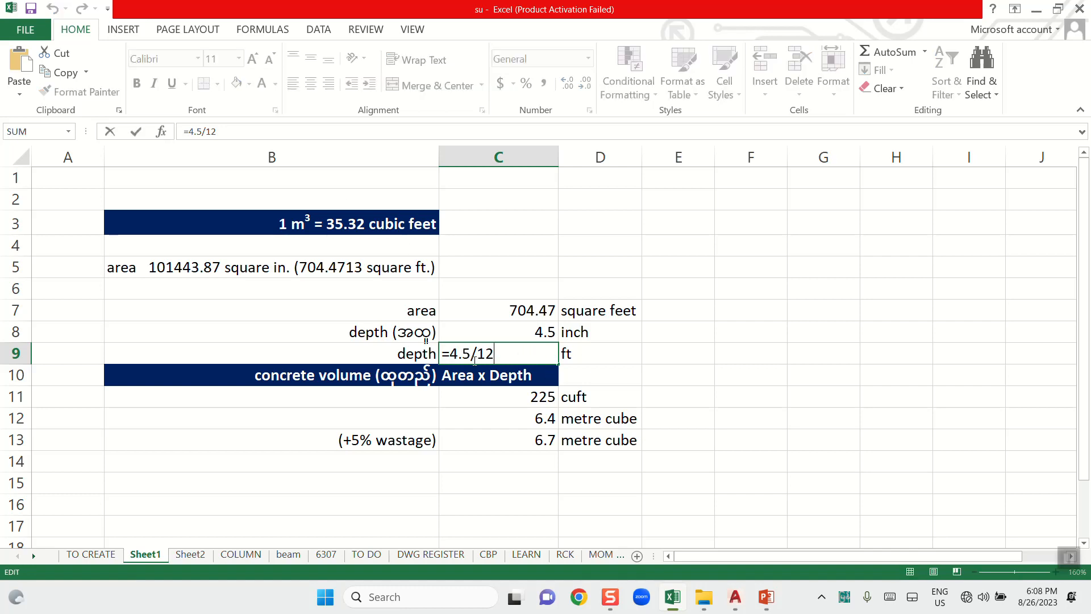
pyautogui.moveTo(497, 349); pyautogui.dragTo(443, 354)
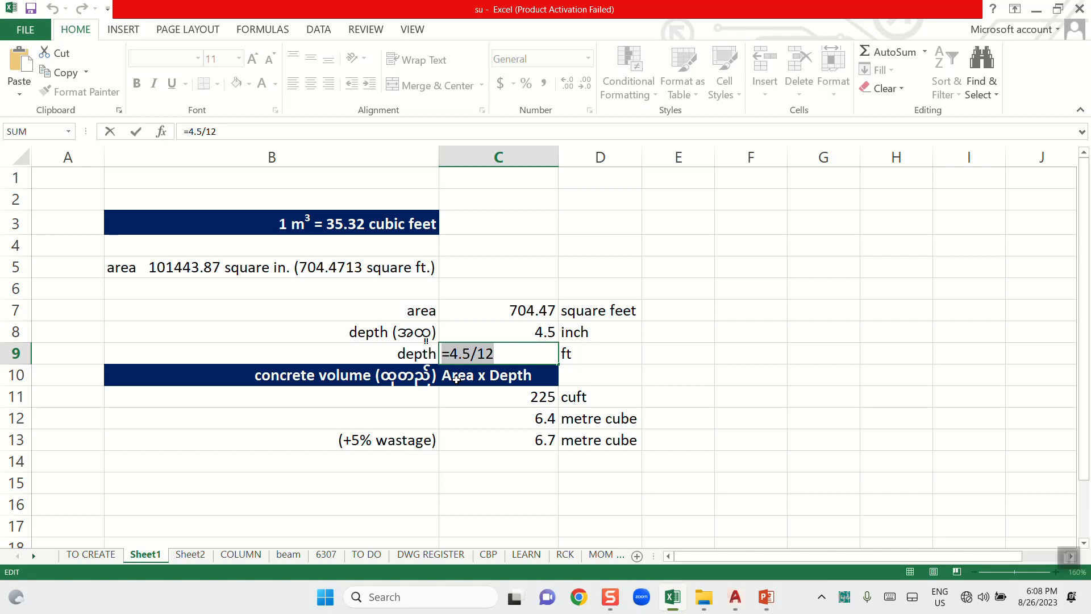
pyautogui.press('Return')
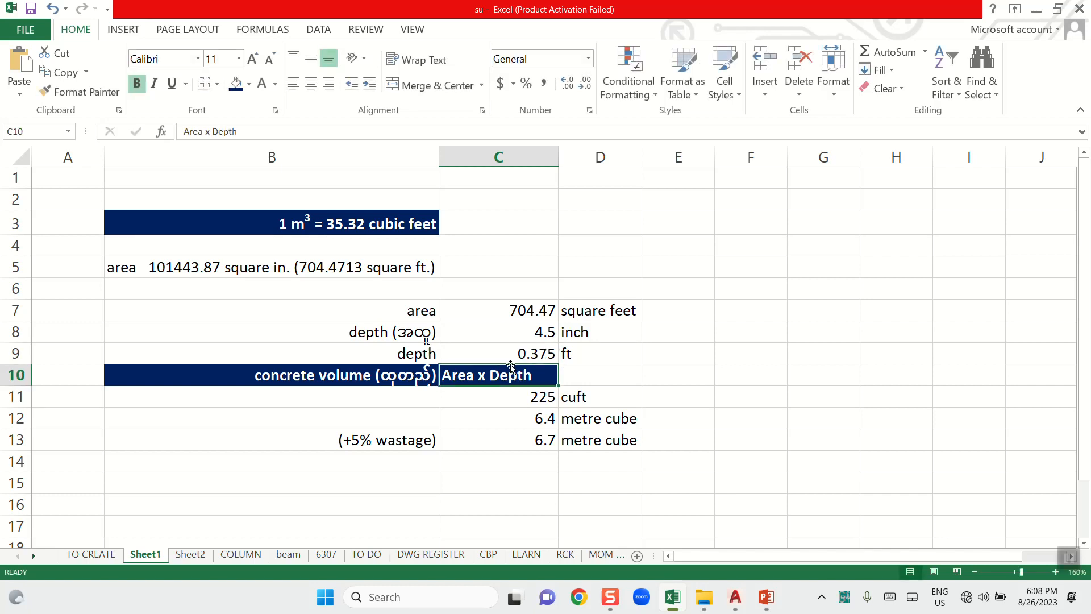
# Fill the depth in feet and its unit, cells C9:D9, with the lightest gold theme color
pyautogui.moveTo(602, 356); pyautogui.dragTo(511, 352)
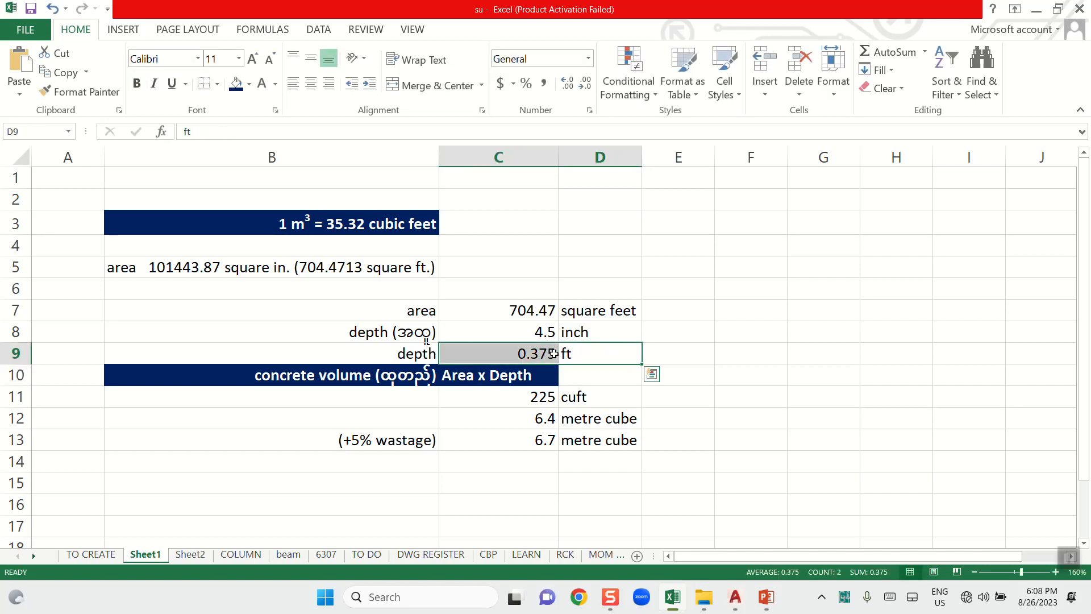
pyautogui.click(249, 85)
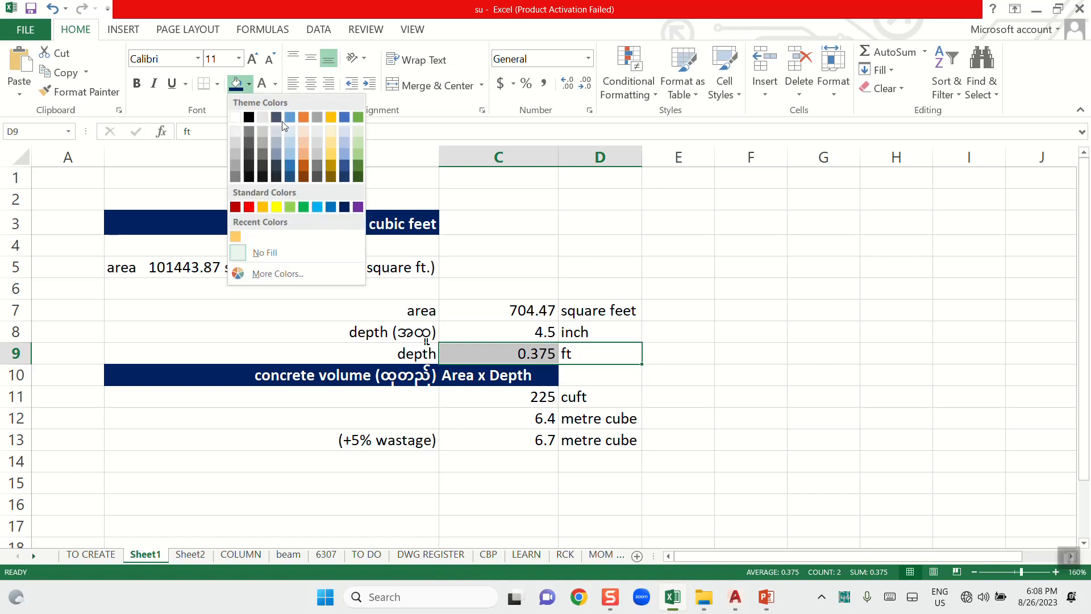
pyautogui.click(331, 131)
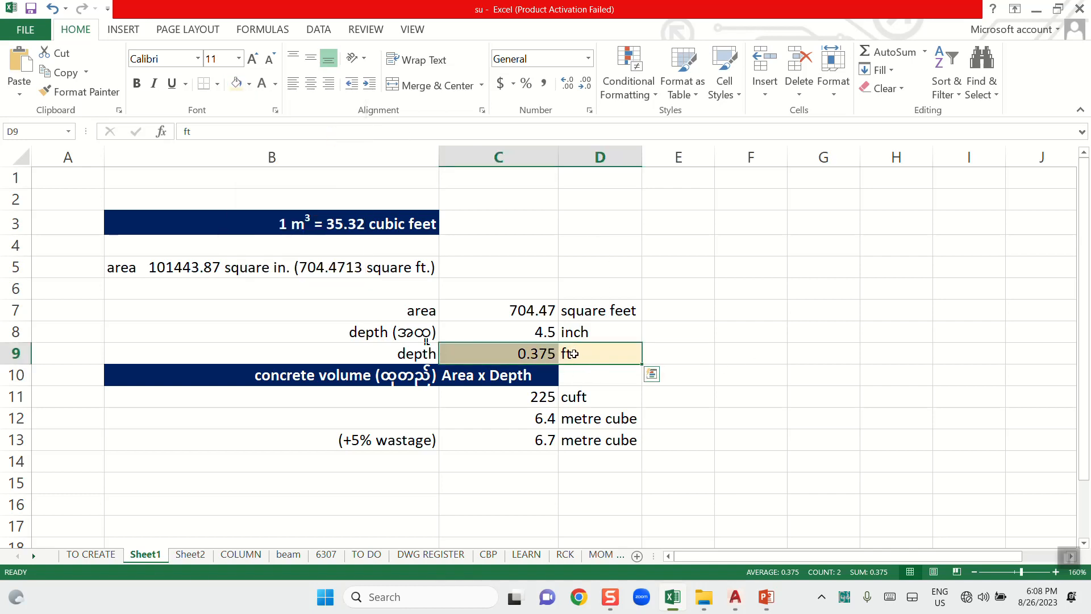
pyautogui.click(739, 330)
pyautogui.click(550, 355)
pyautogui.click(589, 356)
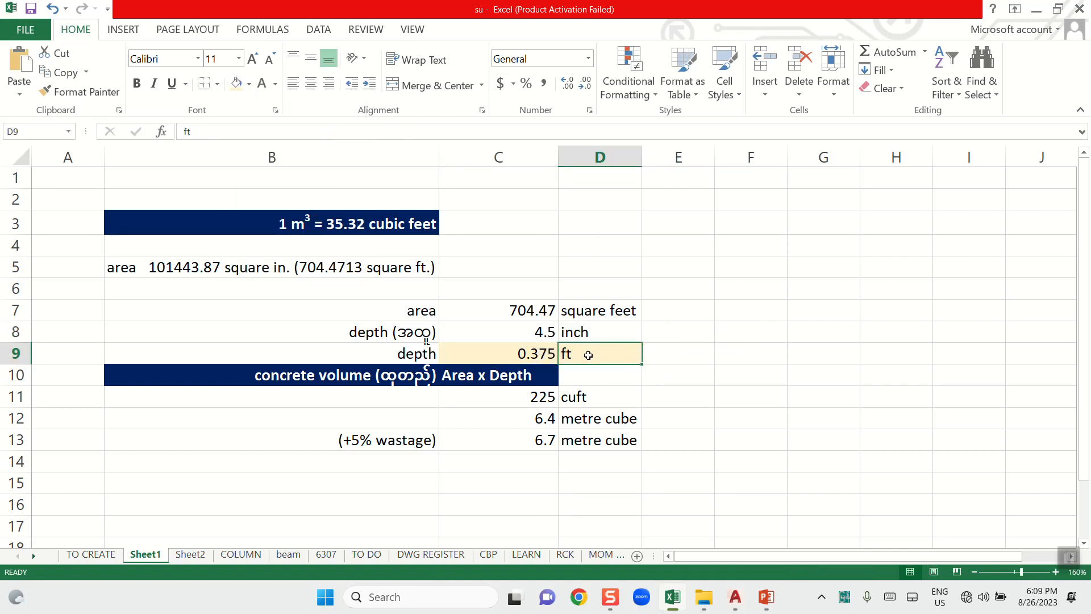
# Apply the same light gold fill to the area value and its unit in cells C7:D7
pyautogui.moveTo(537, 310); pyautogui.dragTo(581, 310)
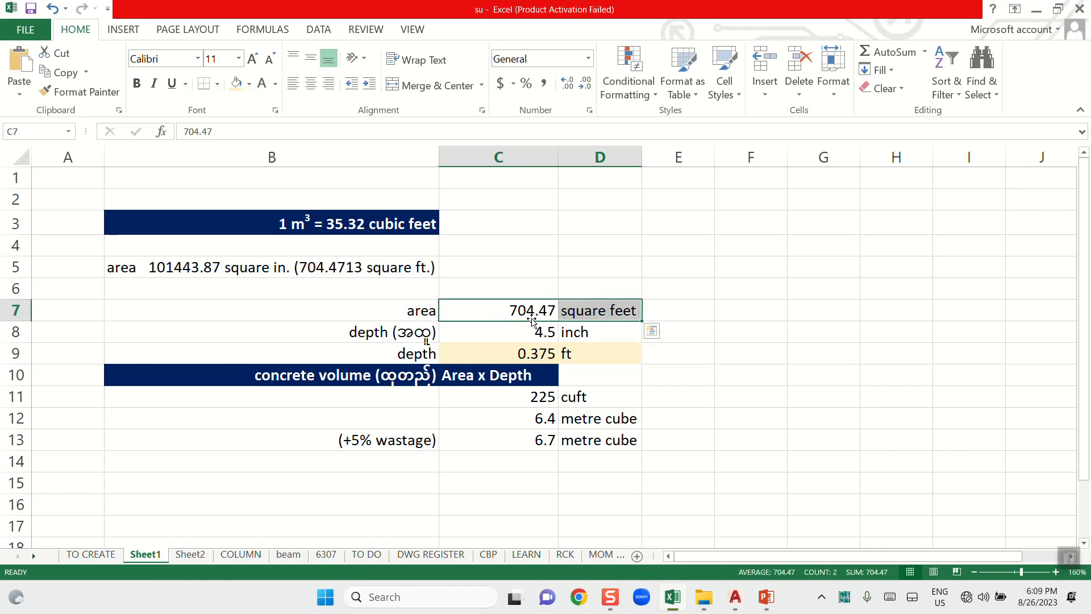
pyautogui.click(236, 83)
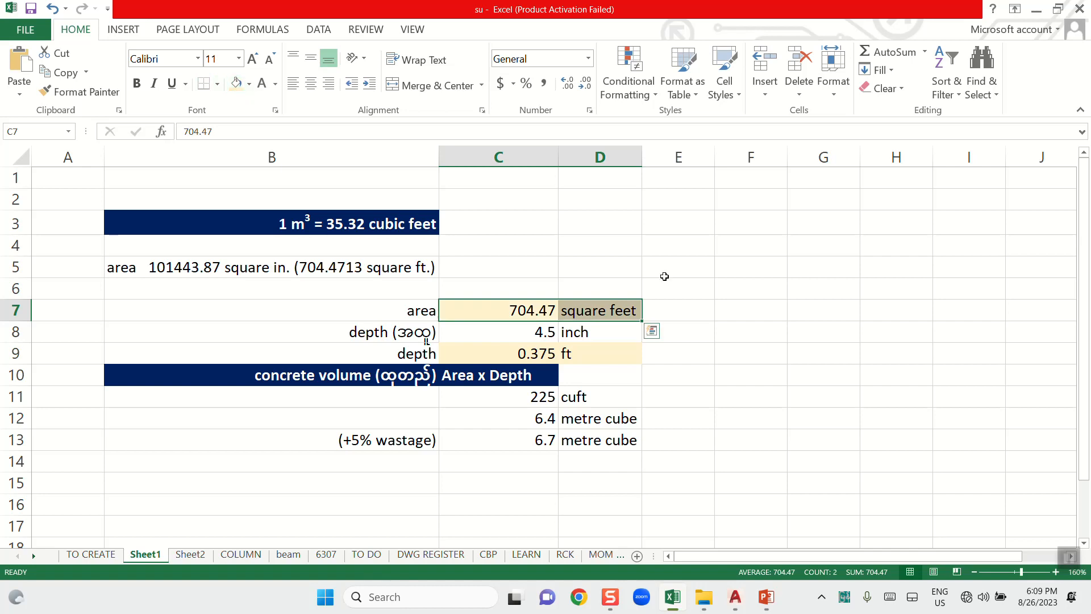
pyautogui.click(775, 383)
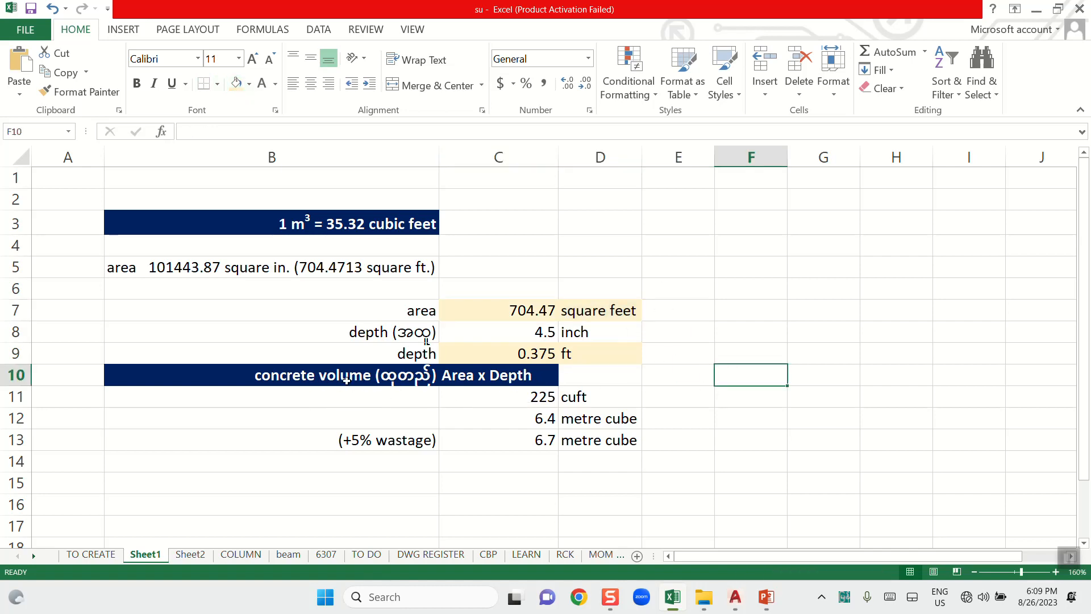
# Append an equals sign to the concrete volume label in cell B10, before "Area x Depth"
pyautogui.click(395, 378)
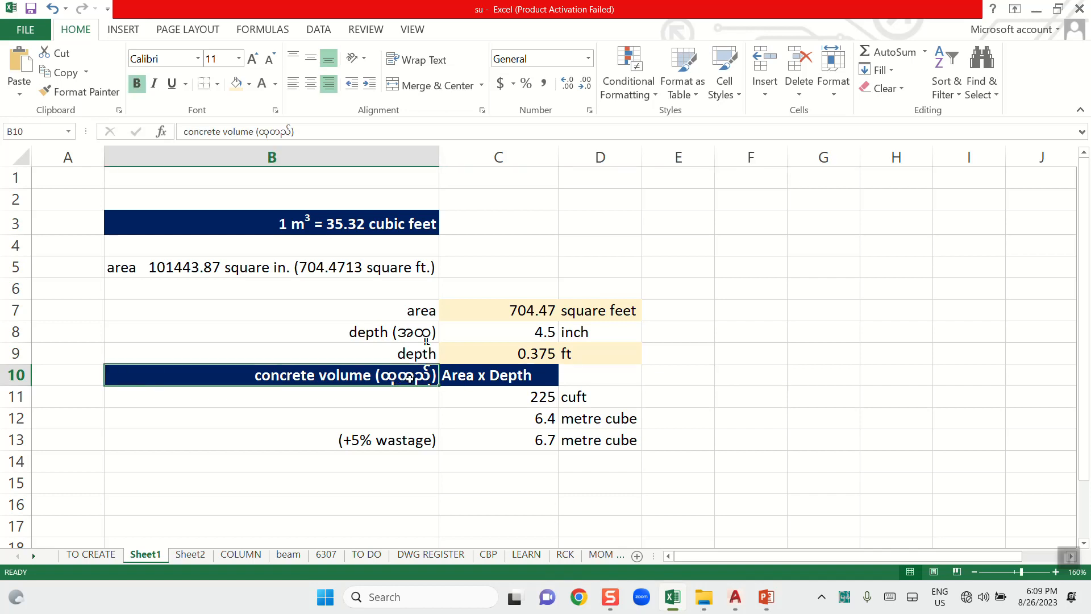
pyautogui.doubleClick(415, 375)
pyautogui.click(308, 131)
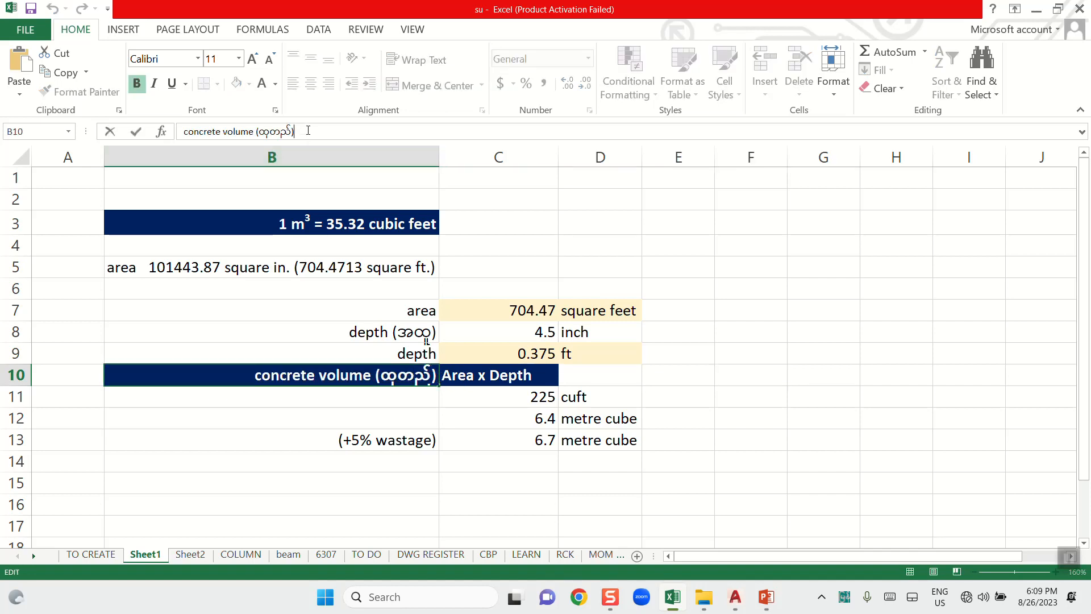
pyautogui.write('=')
pyautogui.press('Return')
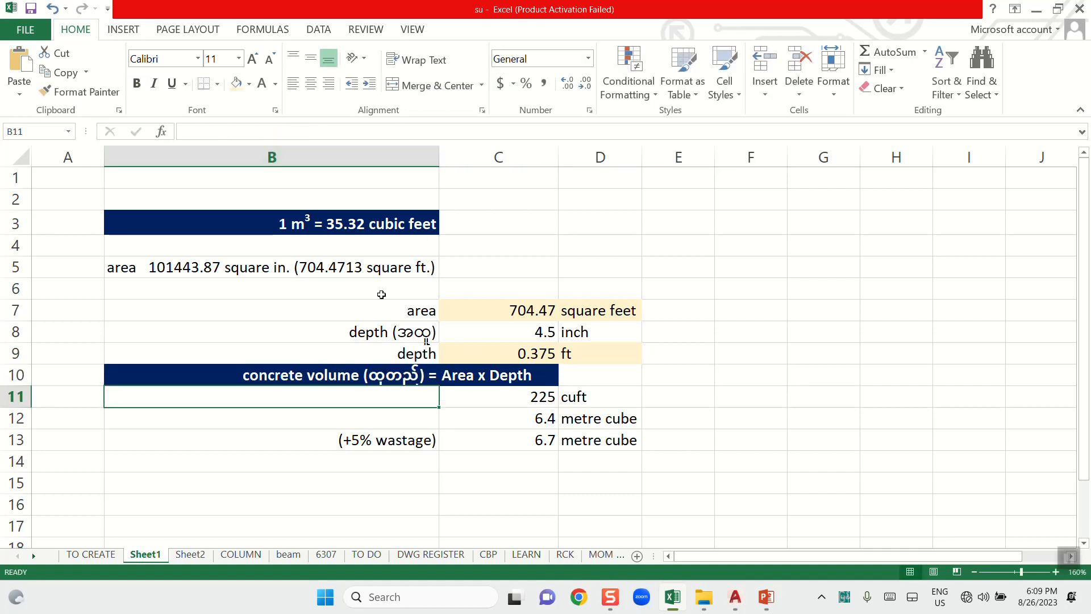
pyautogui.click(475, 424)
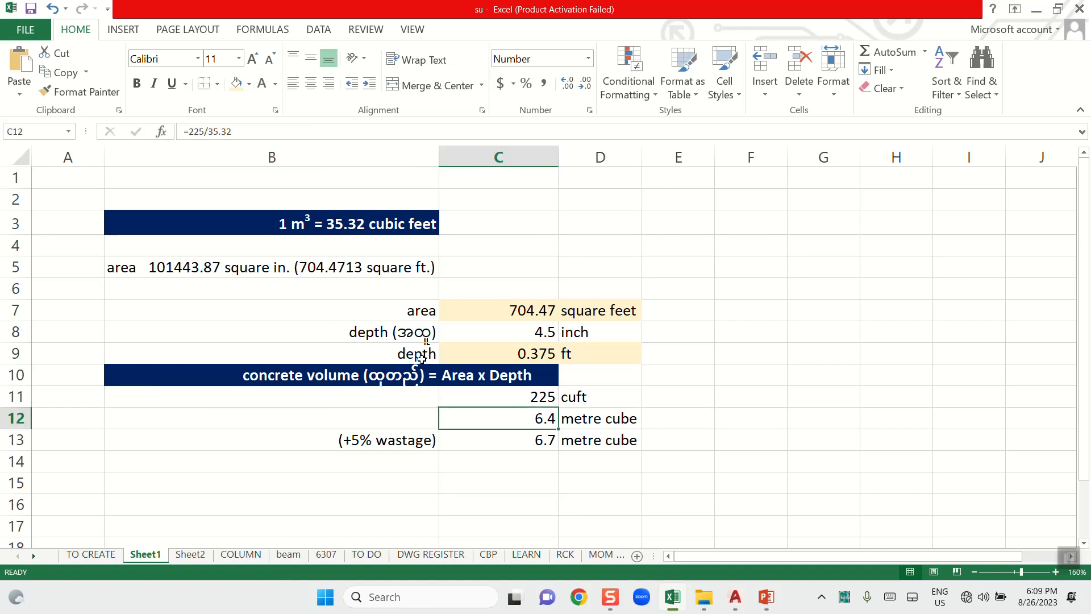
pyautogui.click(498, 376)
pyautogui.click(522, 353)
pyautogui.click(530, 310)
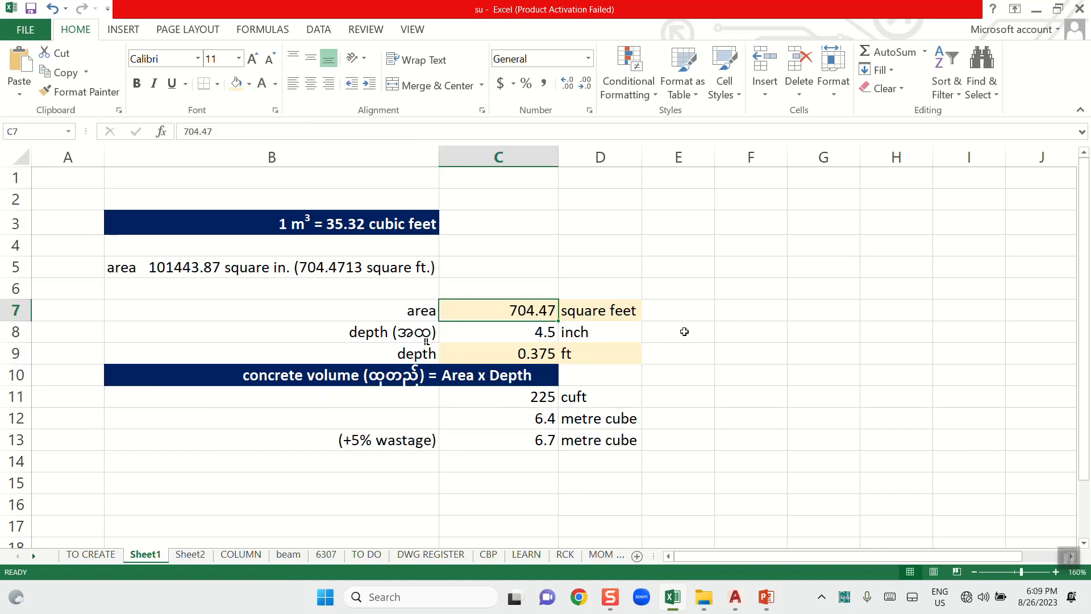
pyautogui.click(541, 355)
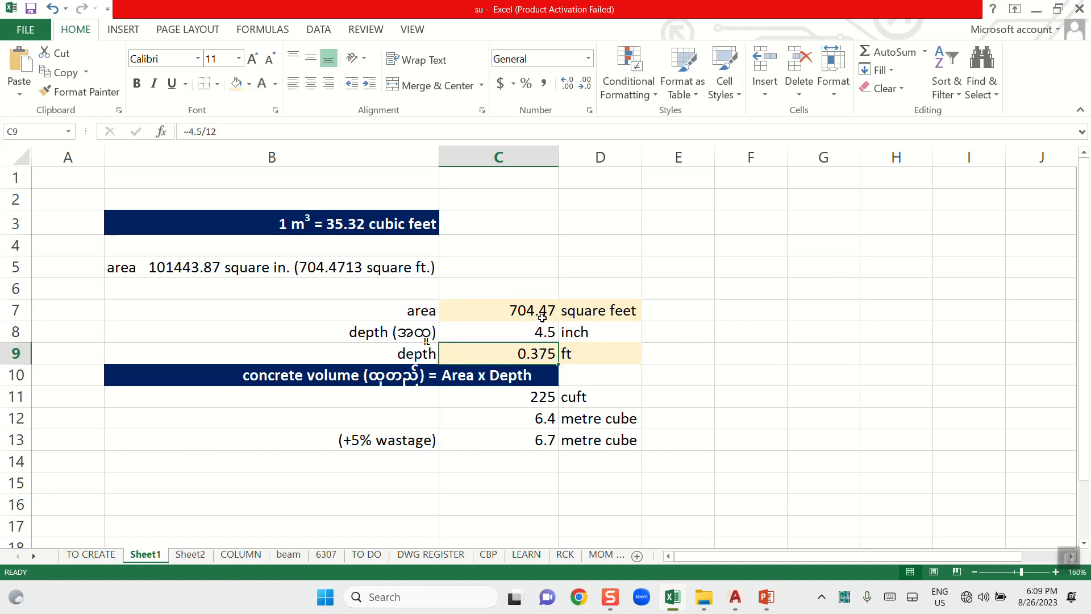
pyautogui.click(398, 377)
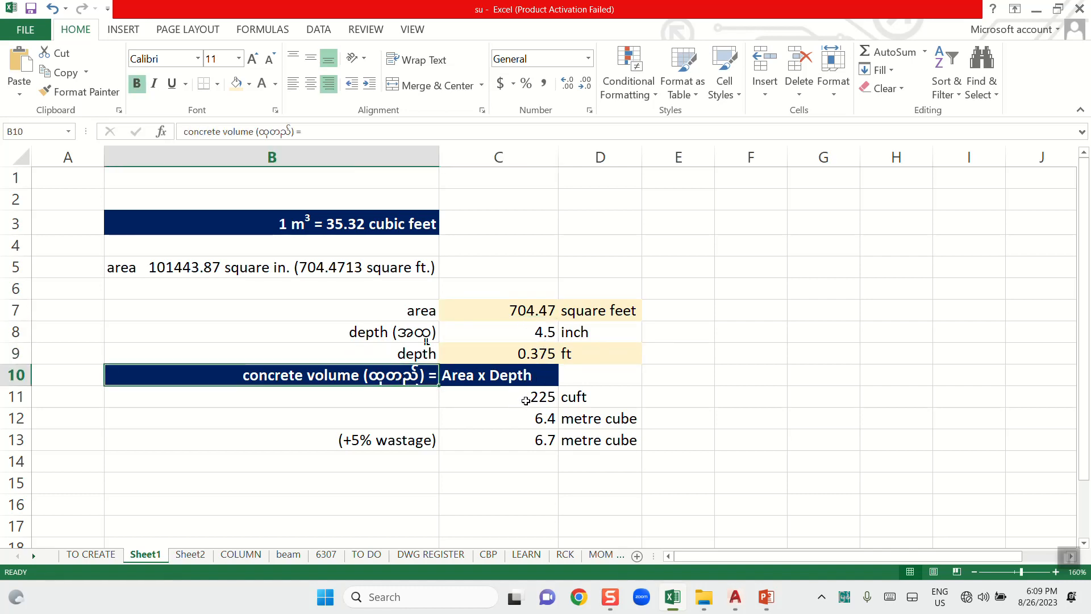
# Change the cubic-foot volume formula in cell C11 to =704.47*0.375
pyautogui.click(519, 400)
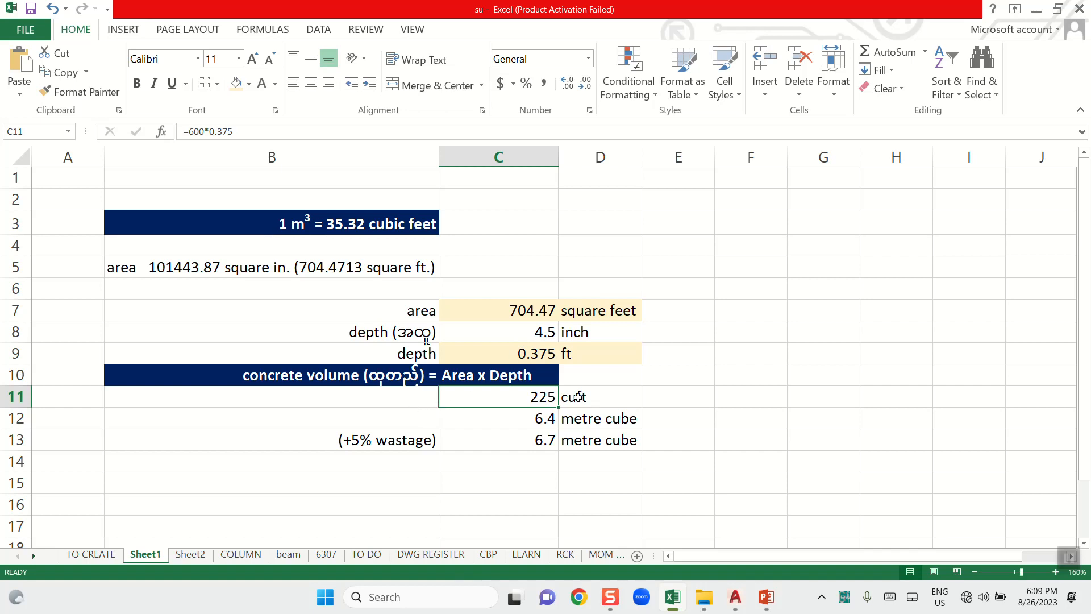
pyautogui.doubleClick(529, 398)
pyautogui.moveTo(450, 397); pyautogui.dragTo(522, 397)
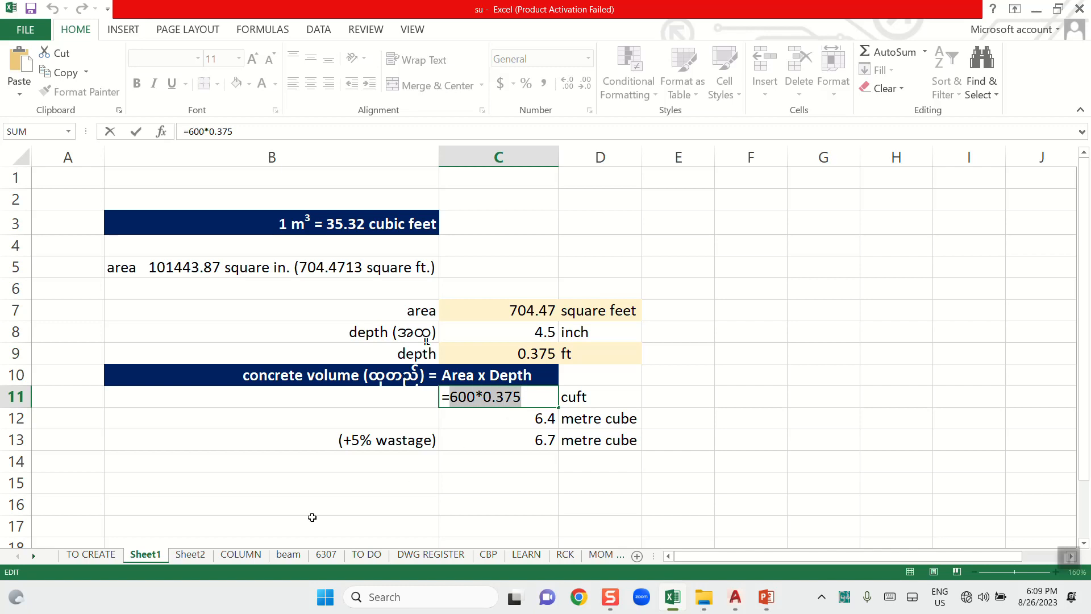
pyautogui.write('704.4')
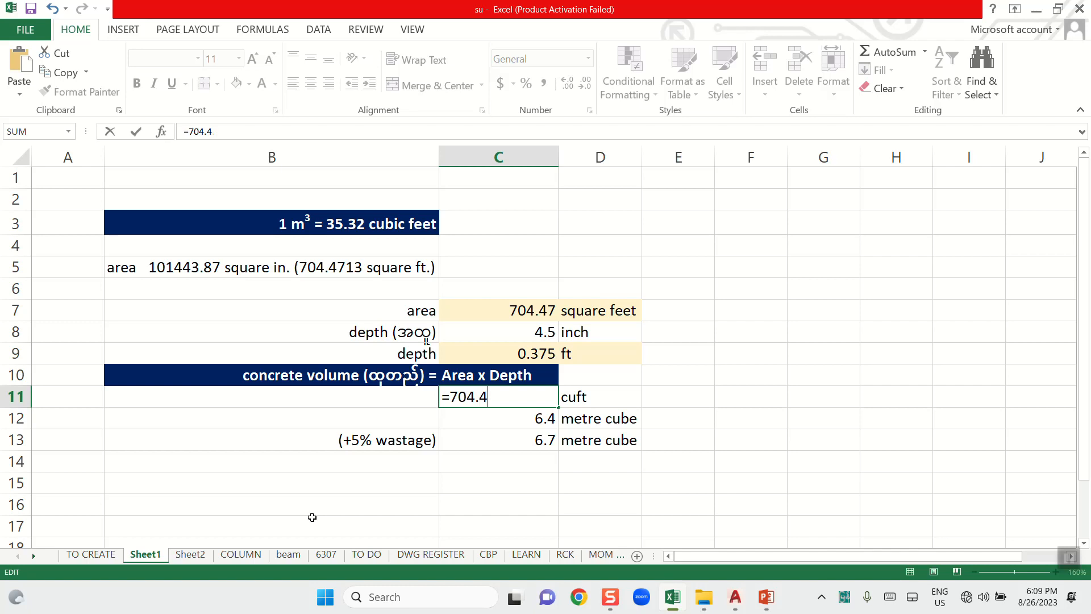
pyautogui.write('7*0.375')
pyautogui.press('Return')
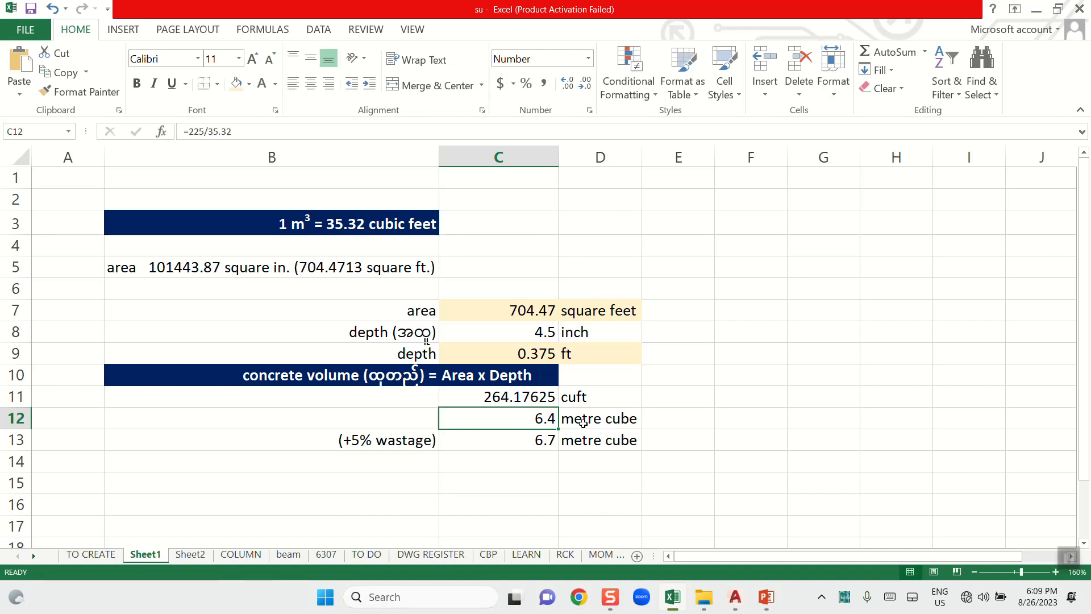
# Reduce the cubic-foot volume in cell C11 to two decimal places and check its formula
pyautogui.click(527, 396)
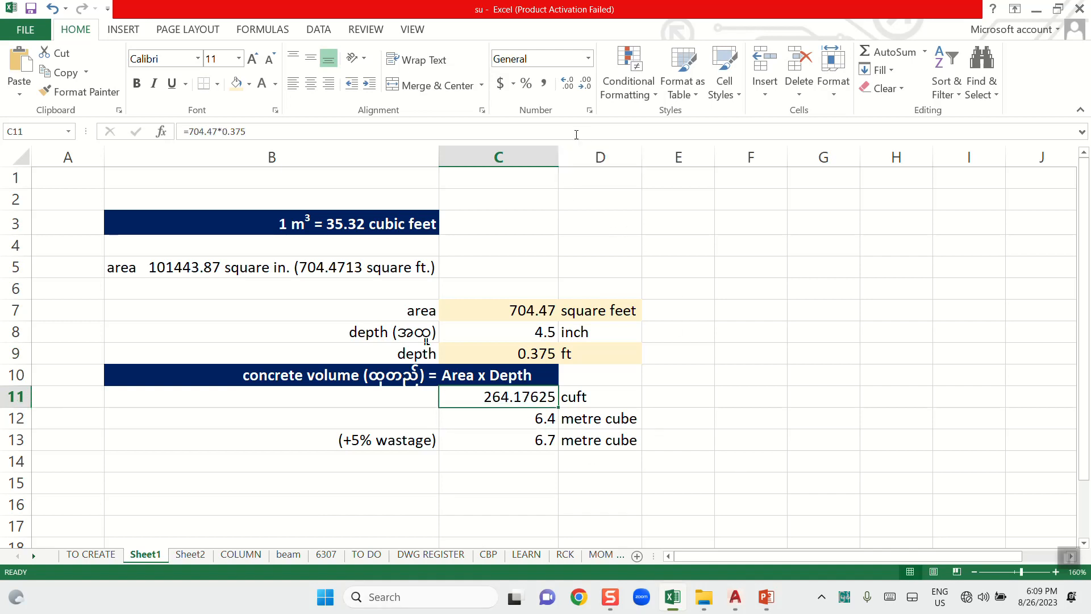
pyautogui.click(586, 84)
pyautogui.click(585, 84)
pyautogui.click(586, 83)
pyautogui.click(623, 393)
pyautogui.click(523, 396)
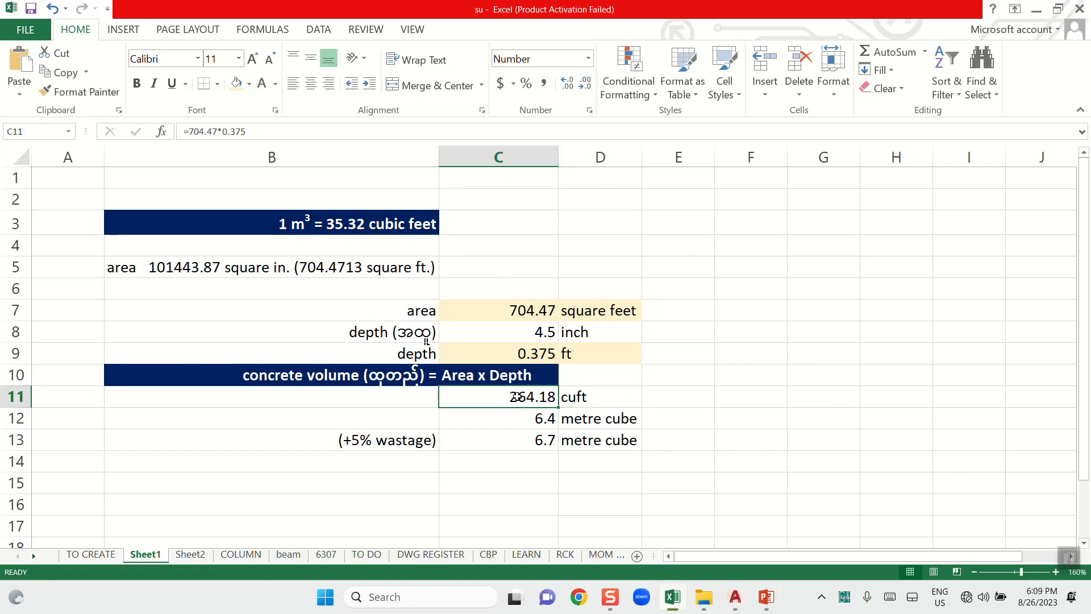
pyautogui.doubleClick(517, 397)
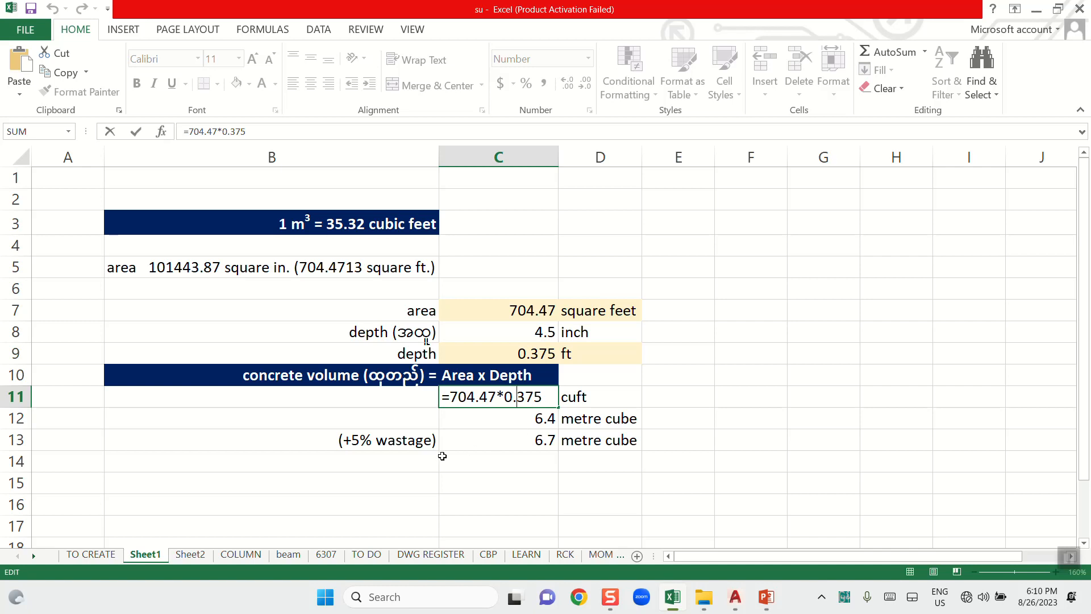
pyautogui.press('Return')
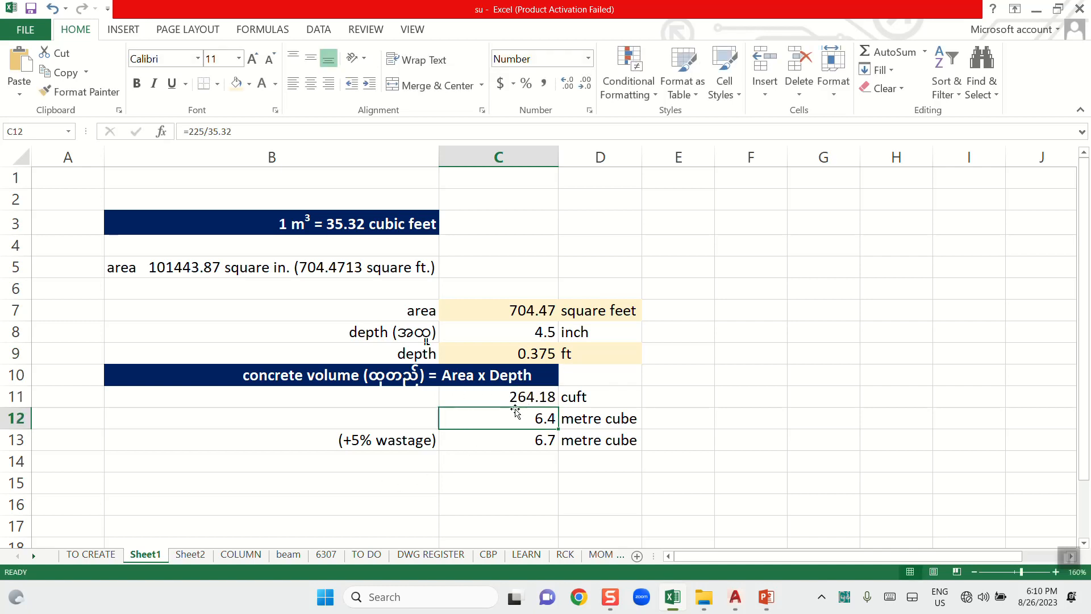
# Fill the cubic-foot volume and its unit, cells C11:D11, with the same light gold color
pyautogui.click(535, 398)
pyautogui.moveTo(539, 398); pyautogui.dragTo(570, 396)
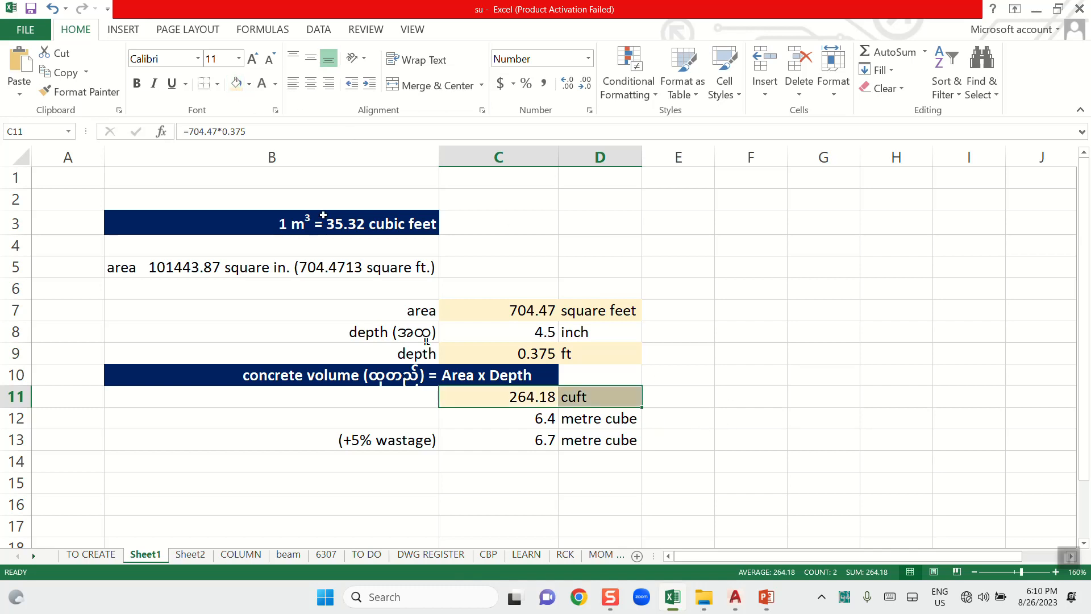
pyautogui.click(801, 446)
pyautogui.click(529, 398)
pyautogui.click(578, 398)
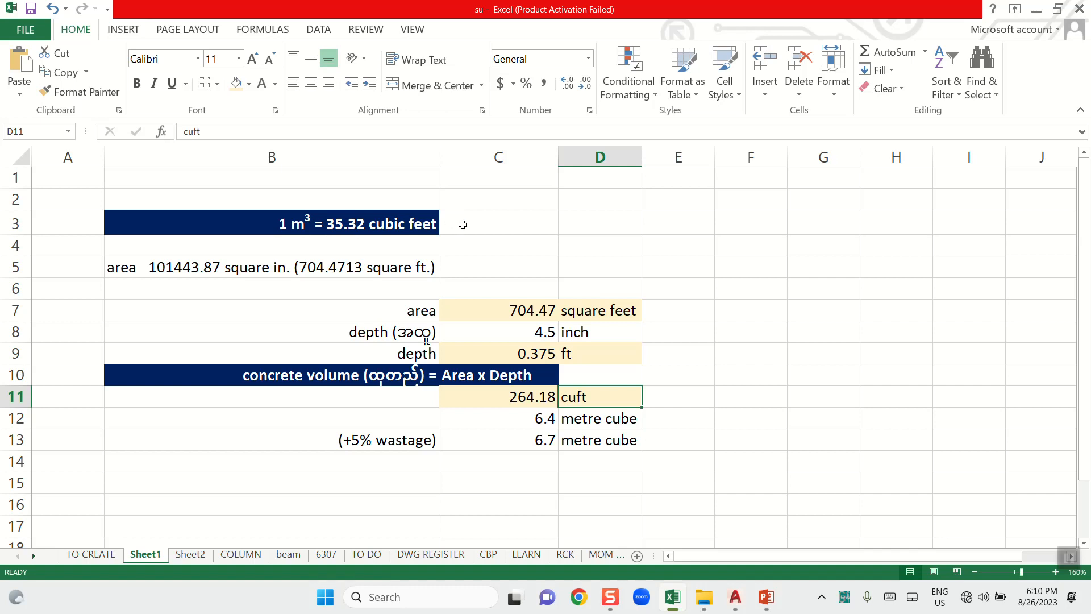
# Set the metre cube conversion formula in cell C12 to =264.18/35.32, using the conversion factor in B3
pyautogui.click(351, 231)
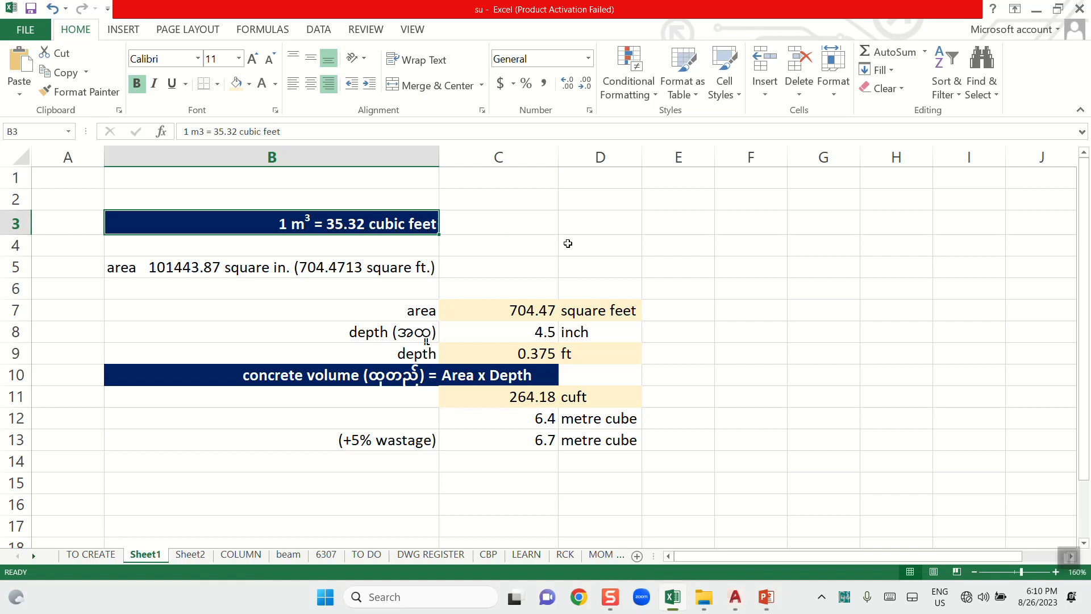
pyautogui.click(528, 420)
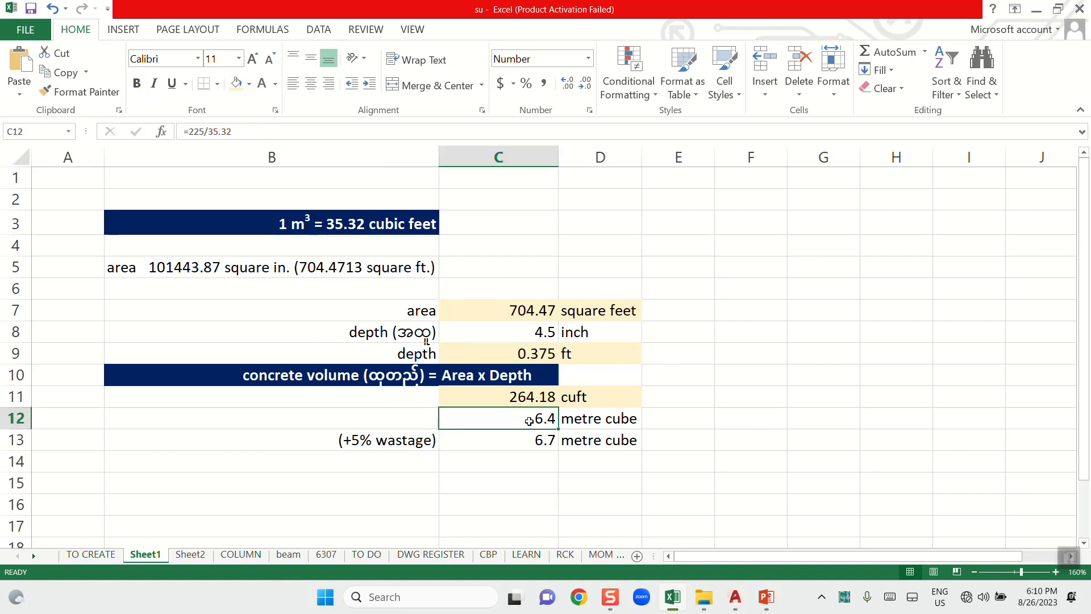
pyautogui.doubleClick(529, 420)
pyautogui.moveTo(475, 420); pyautogui.dragTo(450, 421)
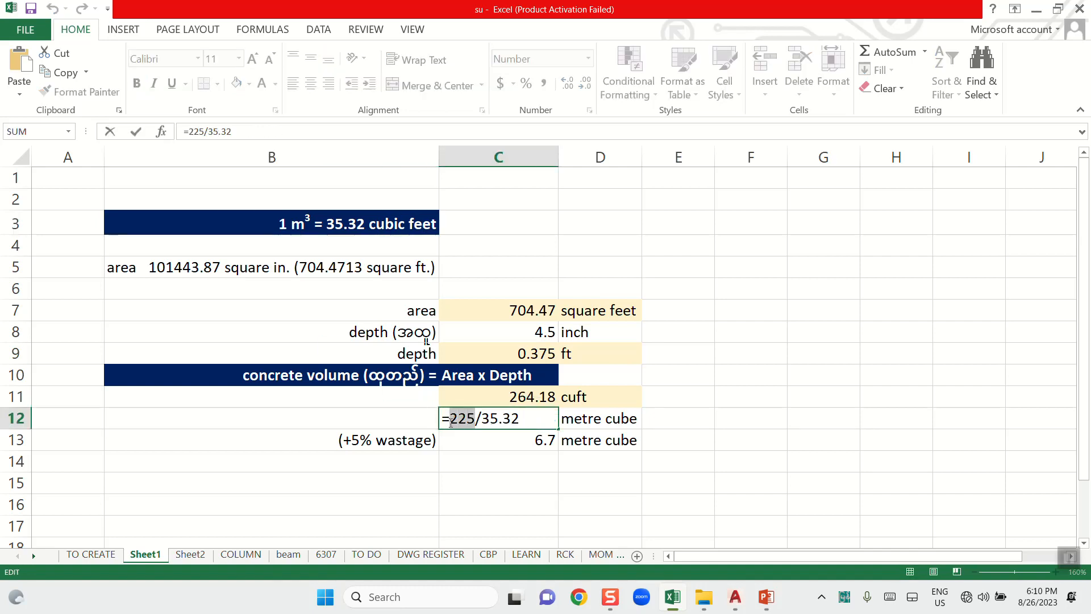
pyautogui.write('264.148')
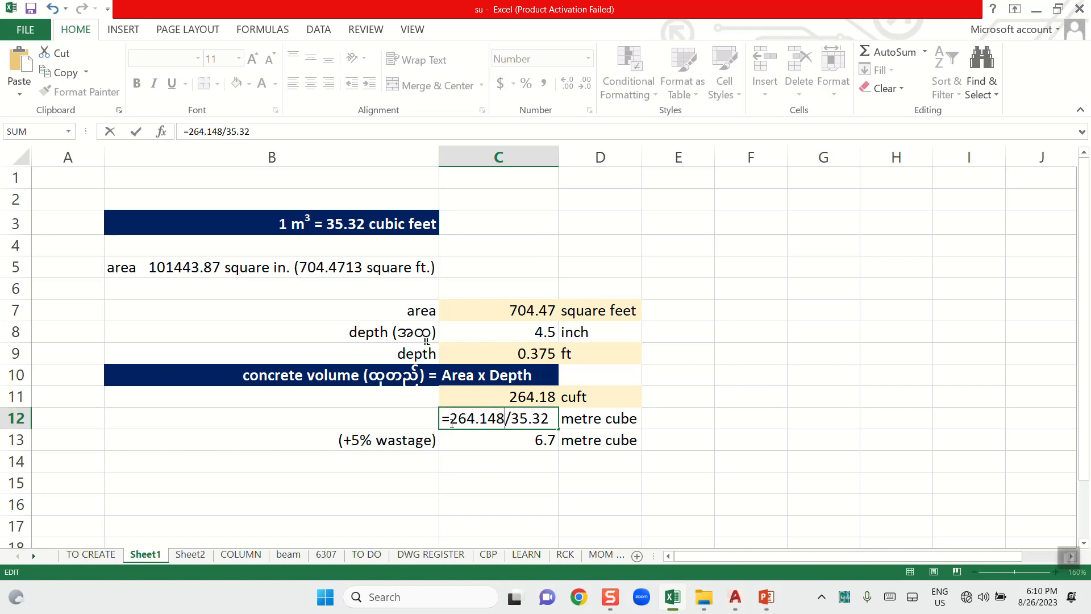
pyautogui.press('BackSpace')
pyautogui.press('BackSpace')
pyautogui.write('8')
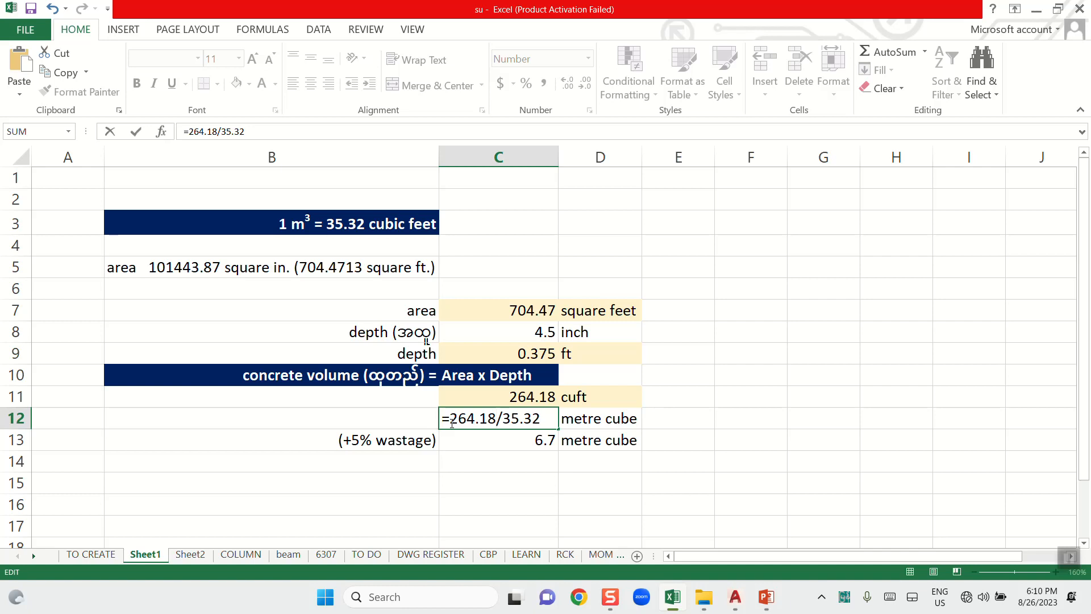
pyautogui.press('Return')
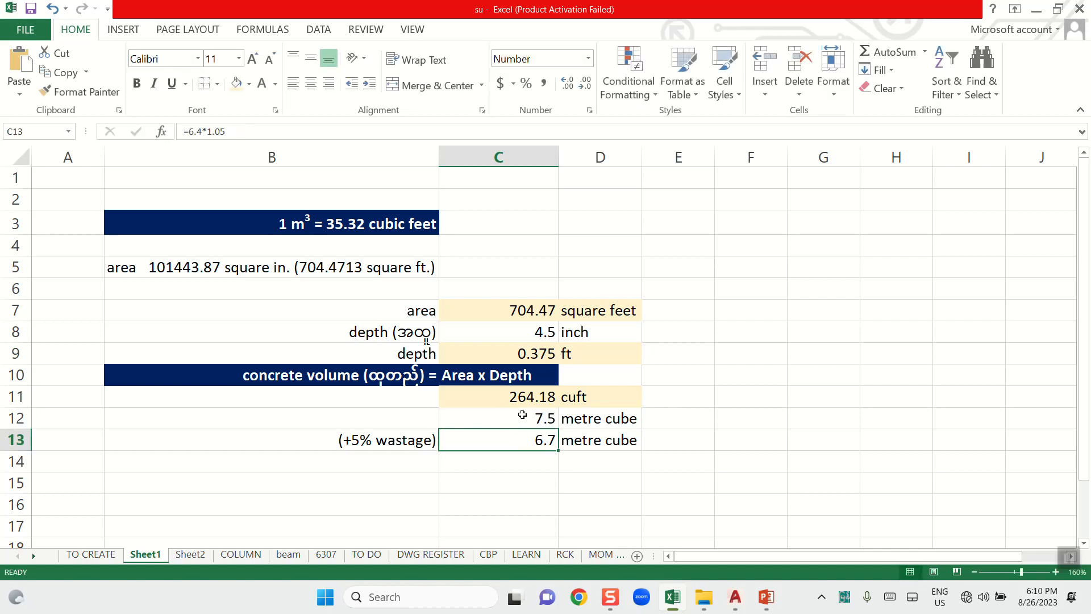
pyautogui.doubleClick(524, 418)
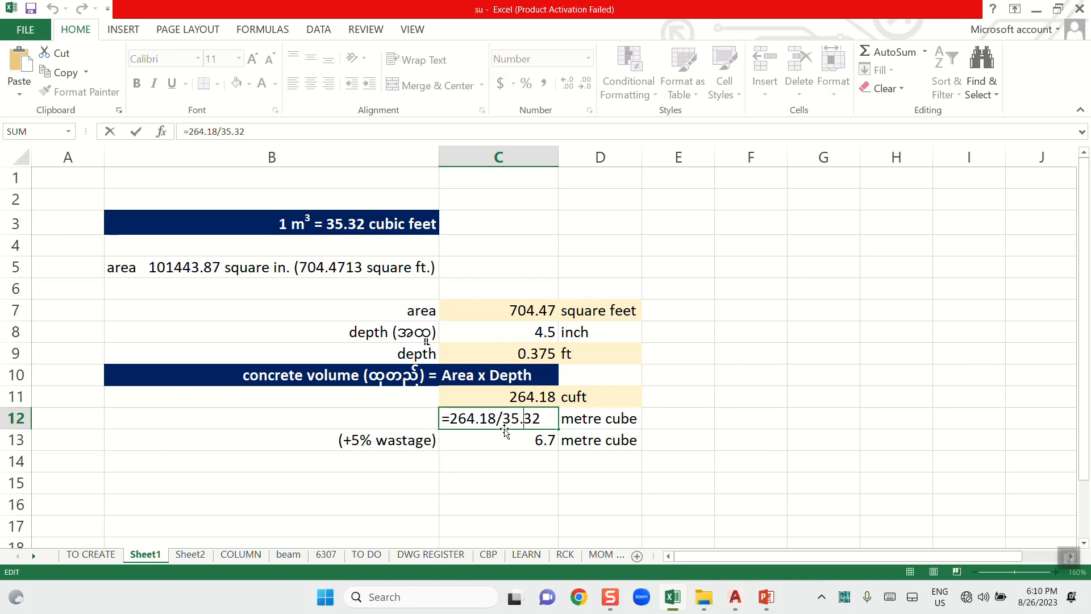
pyautogui.press('Return')
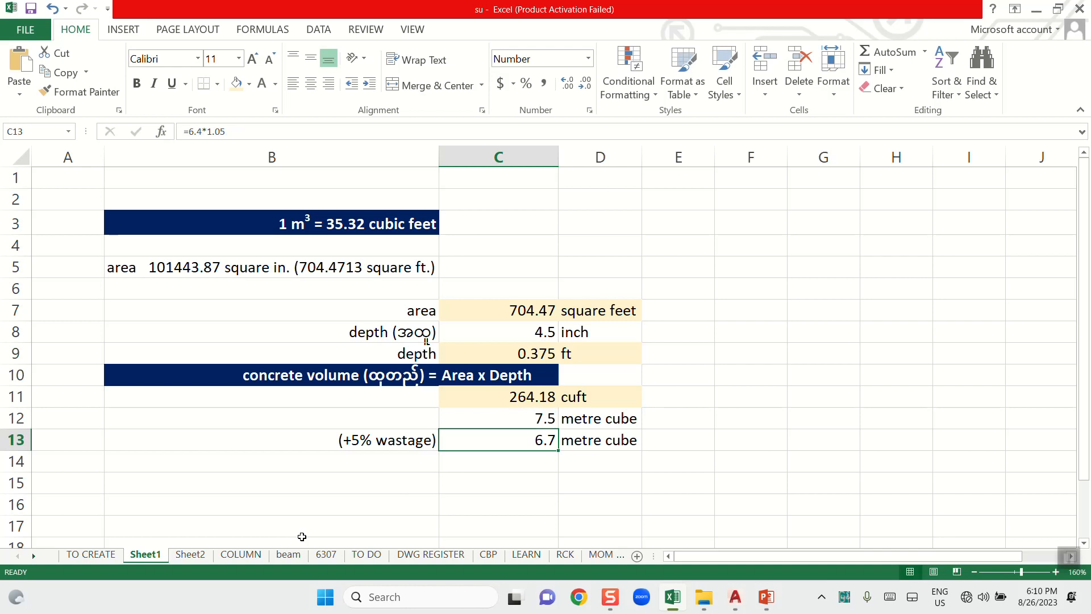
pyautogui.click(542, 421)
pyautogui.moveTo(561, 421); pyautogui.dragTo(607, 419)
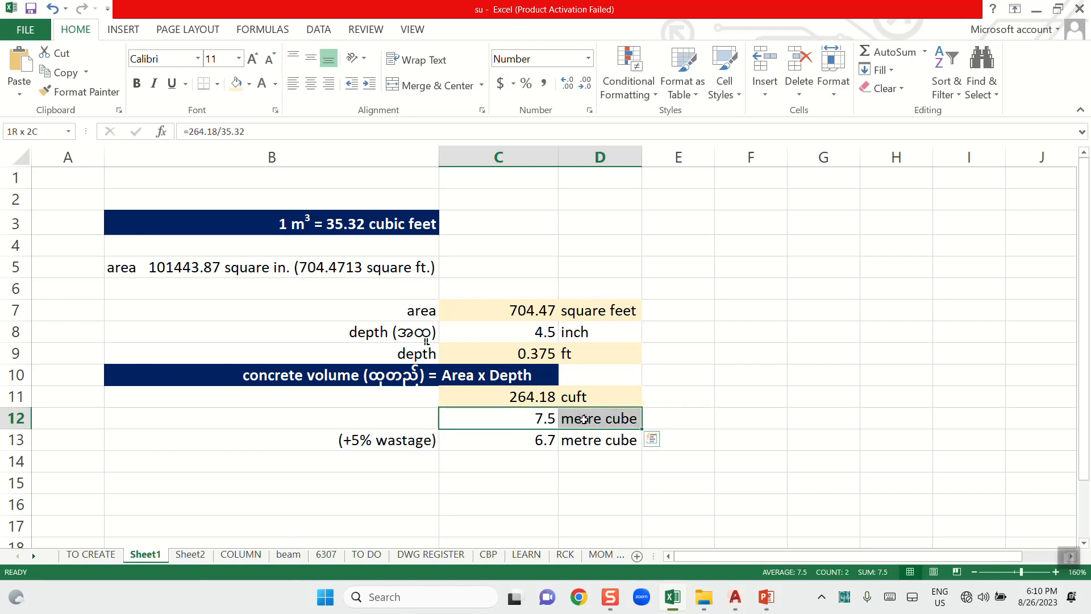
# Set the volume including 5% wastage in cell C13 to =7.5*1.05
pyautogui.click(429, 422)
pyautogui.click(429, 433)
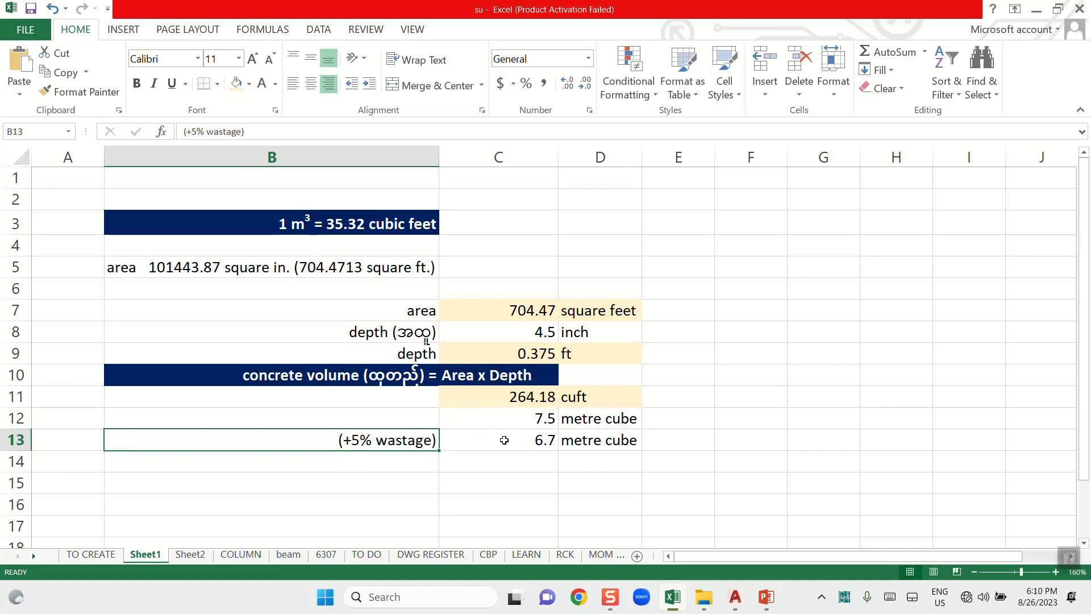
pyautogui.click(534, 441)
pyautogui.doubleClick(534, 440)
pyautogui.moveTo(471, 440); pyautogui.dragTo(450, 443)
pyautogui.write('7.5*1.05')
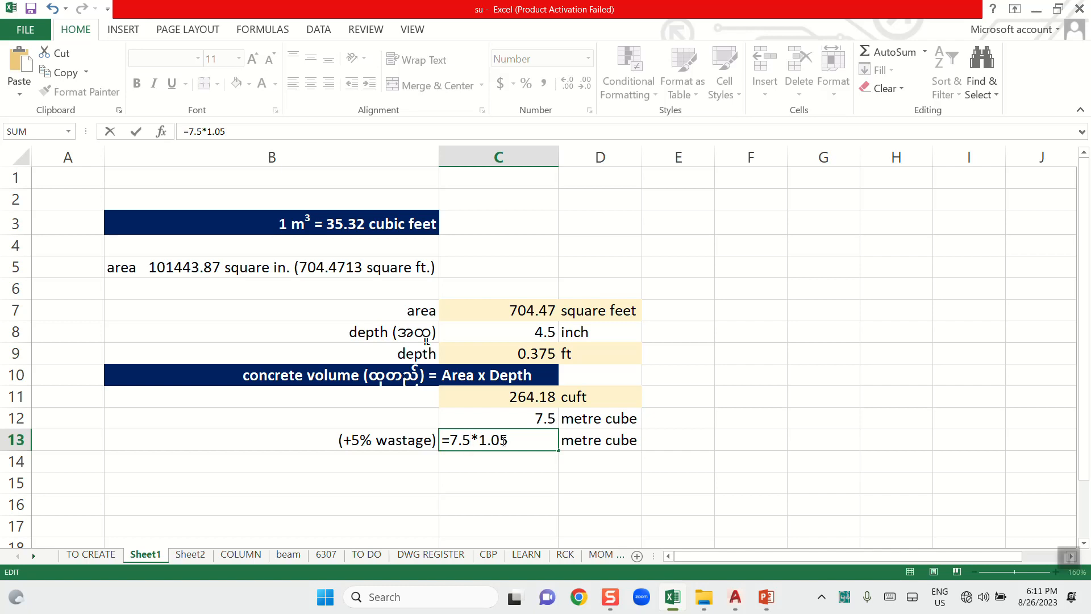
pyautogui.moveTo(504, 441); pyautogui.dragTo(516, 440)
pyautogui.write('ာ')
pyautogui.hotkey('ctrl', 'space')
pyautogui.press('BackSpace')
pyautogui.hotkey('shift', 'Left')
pyautogui.write('3')
pyautogui.hotkey('shift', 'Left')
pyautogui.write('5')
pyautogui.press('Return')
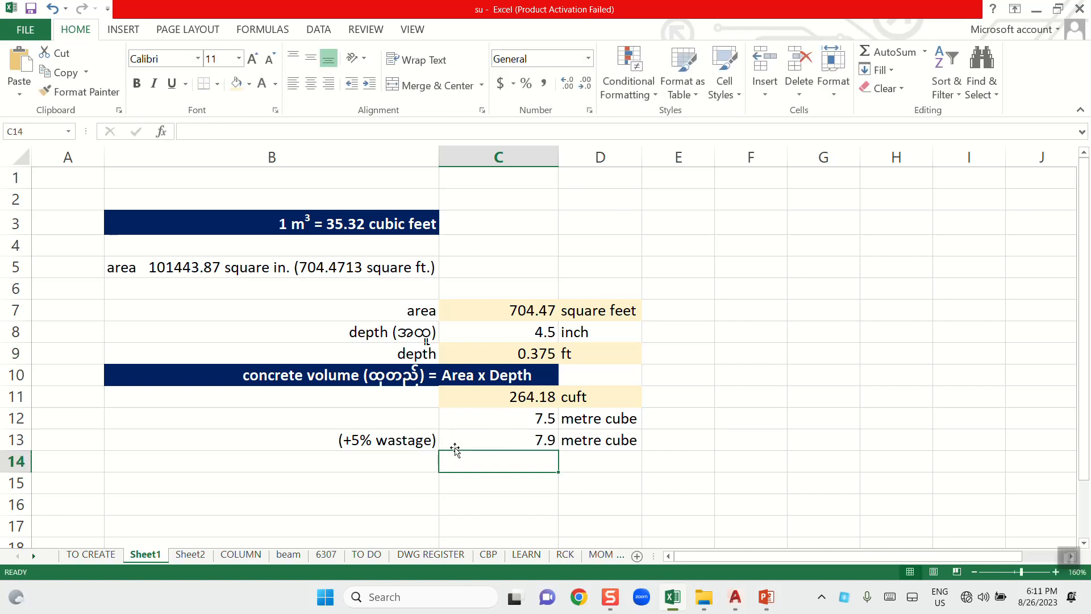
# Review the volume with wastage and its unit in C13:D13, and switch to AutoCAD to deselect the floor outline
pyautogui.click(492, 438)
pyautogui.moveTo(594, 446); pyautogui.dragTo(548, 441)
pyautogui.click(528, 461)
pyautogui.click(526, 444)
pyautogui.click(565, 443)
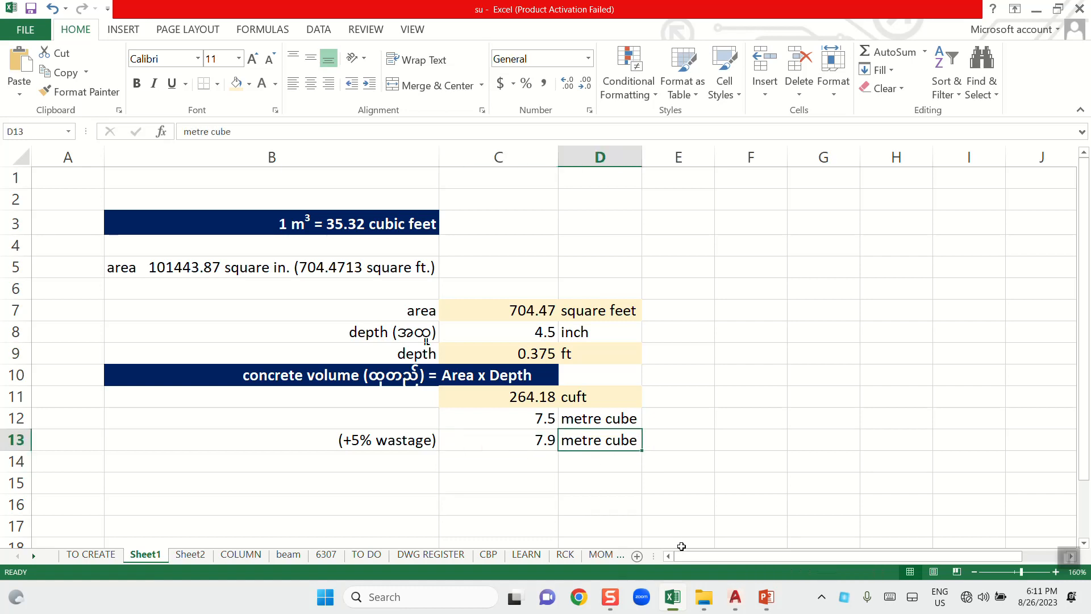
pyautogui.click(735, 594)
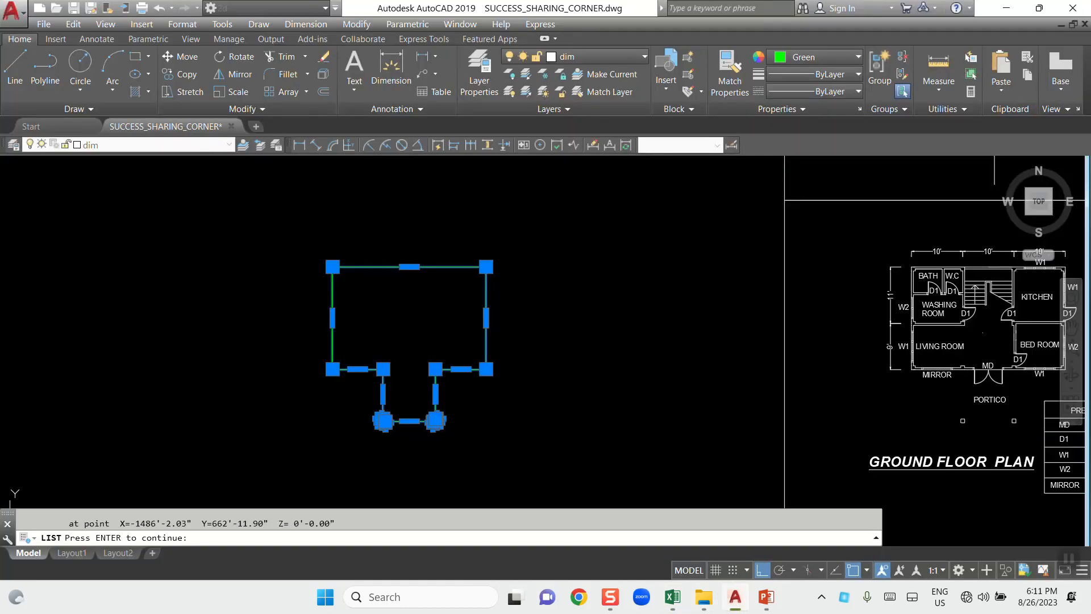
pyautogui.press('Escape')
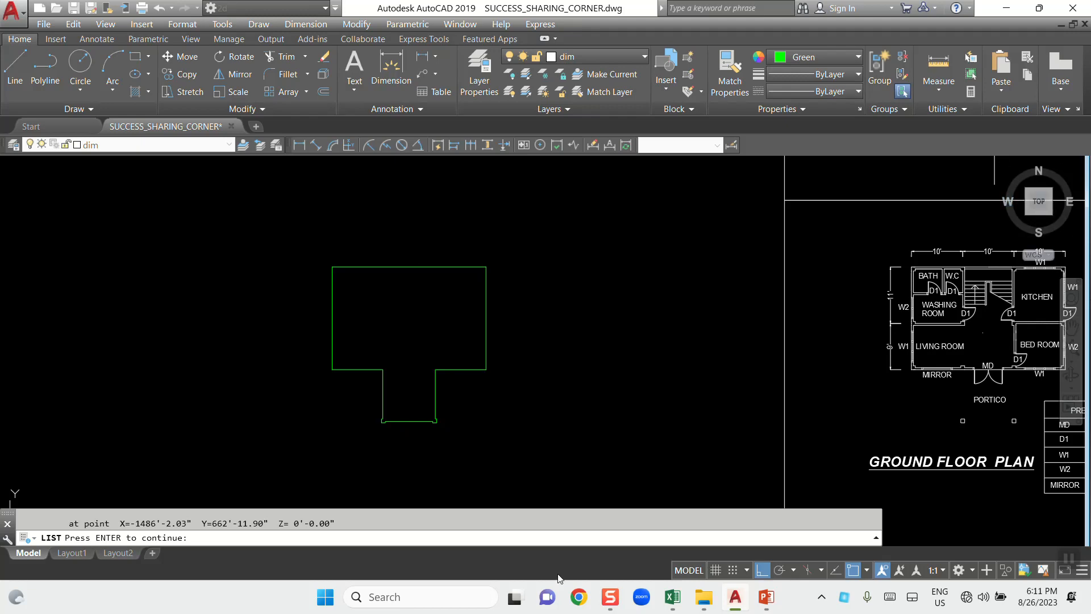
# Switch back to Excel and compare the metre cube volumes with and without wastage in cells C12:D13
pyautogui.click(672, 596)
pyautogui.click(523, 444)
pyautogui.moveTo(524, 444); pyautogui.dragTo(618, 440)
pyautogui.click(533, 442)
pyautogui.click(572, 442)
pyautogui.click(549, 442)
pyautogui.click(585, 442)
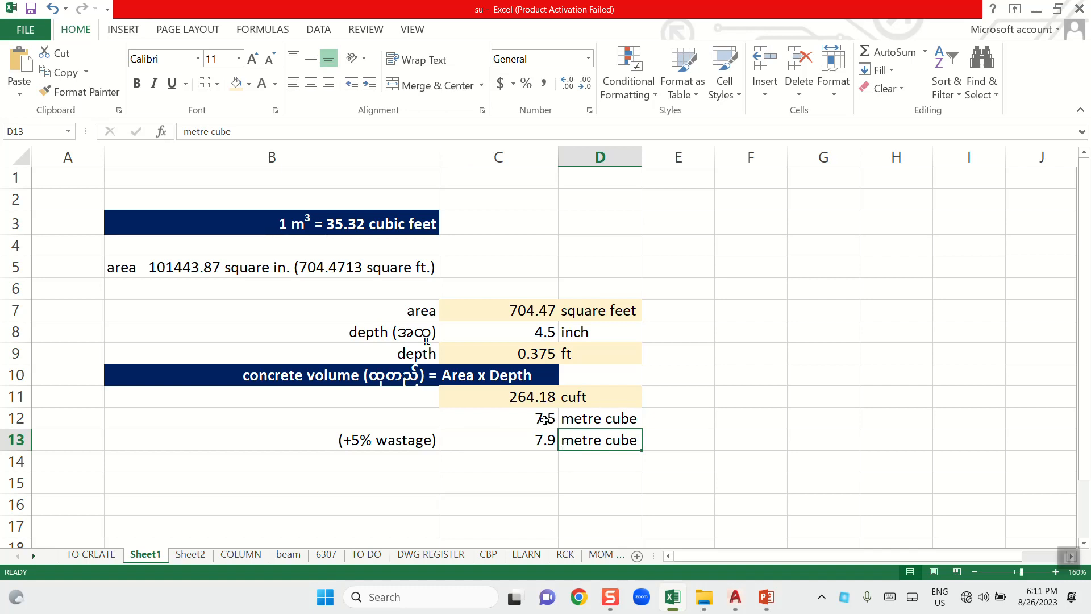
pyautogui.click(544, 420)
pyautogui.click(572, 420)
pyautogui.click(554, 418)
pyautogui.click(561, 419)
pyautogui.click(543, 419)
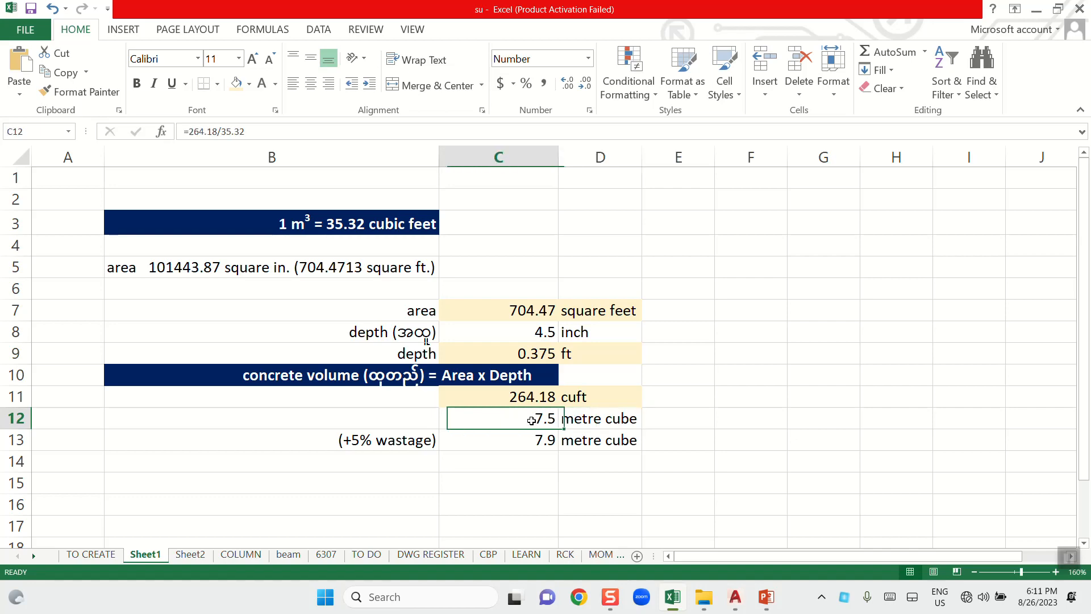
pyautogui.click(605, 420)
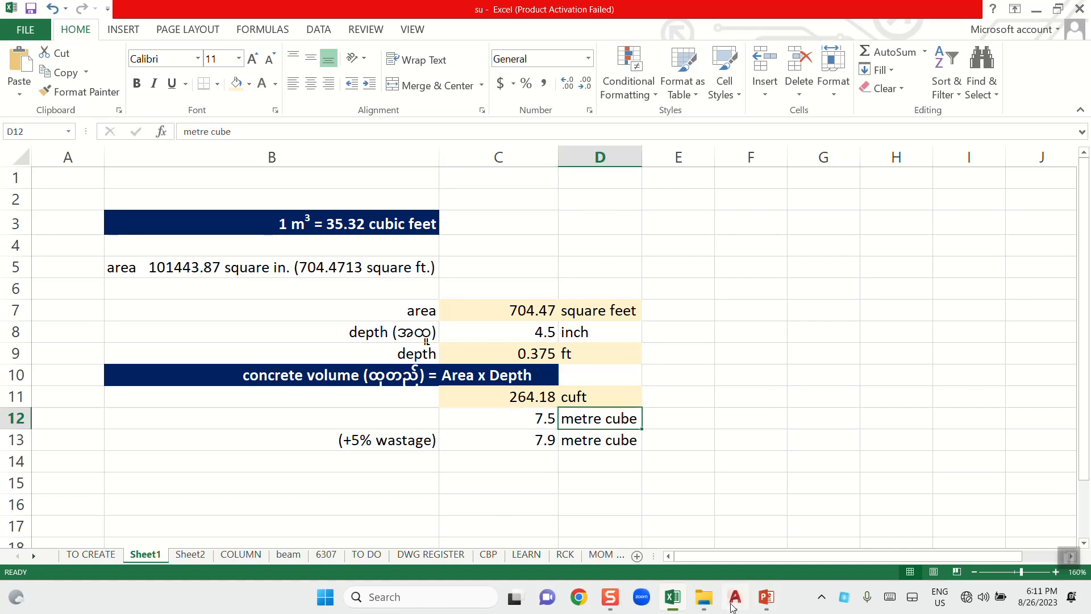
# Review the AutoCAD floor outline and the Excel volume formula and results in rows 10 to 12, ending back in AutoCAD
pyautogui.click(735, 597)
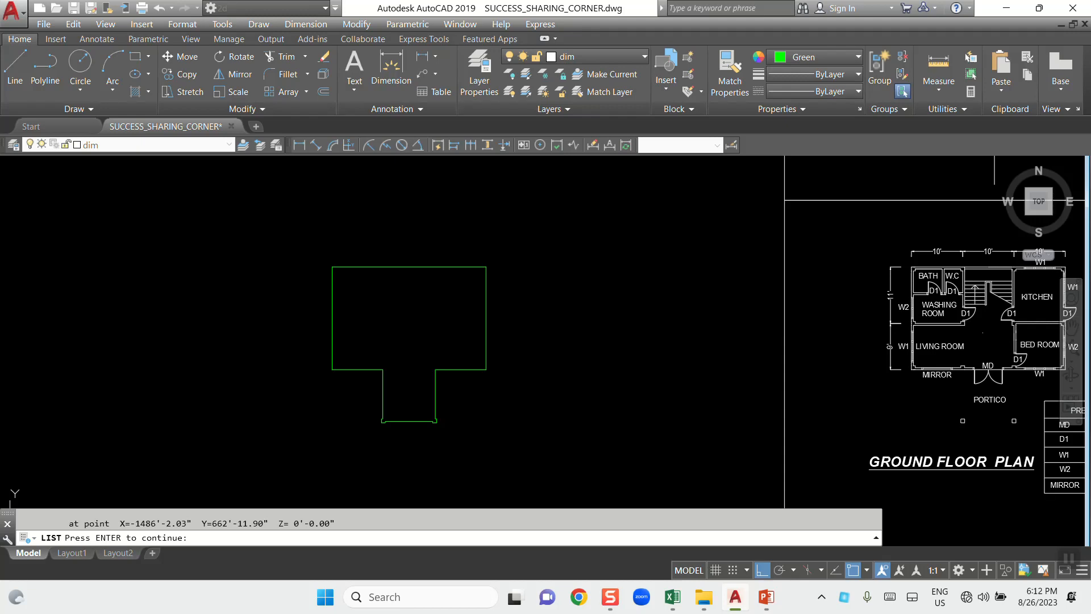
pyautogui.click(672, 596)
pyautogui.click(514, 381)
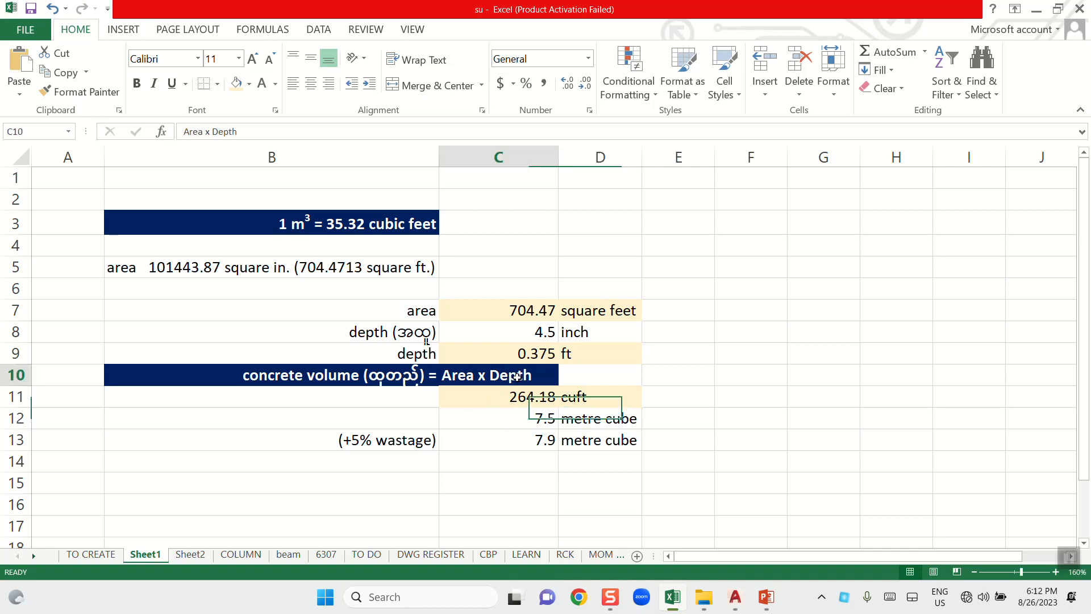
pyautogui.click(524, 402)
pyautogui.click(574, 403)
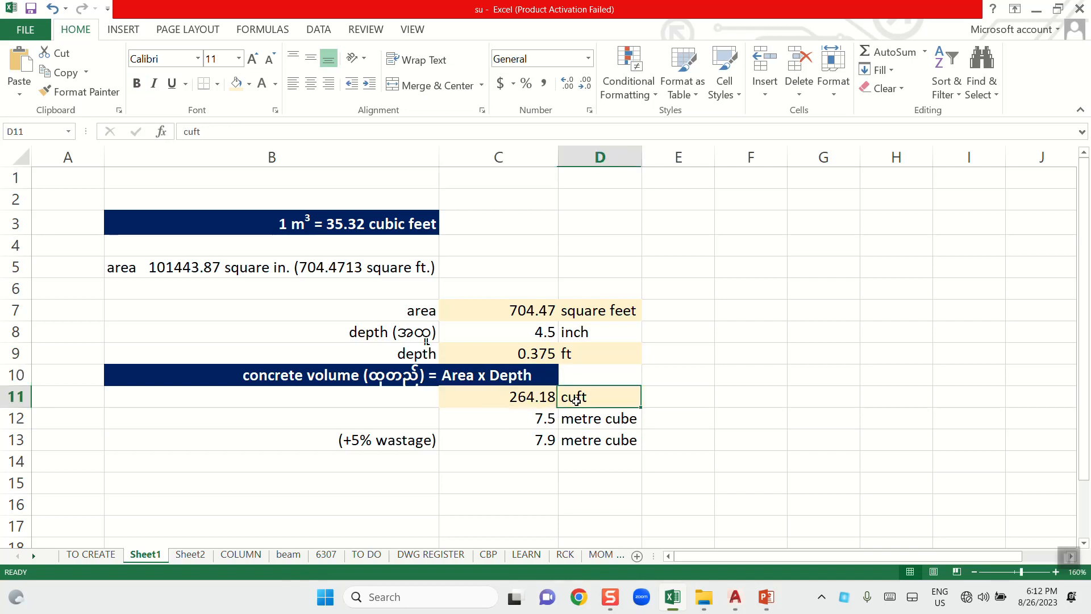
pyautogui.click(599, 427)
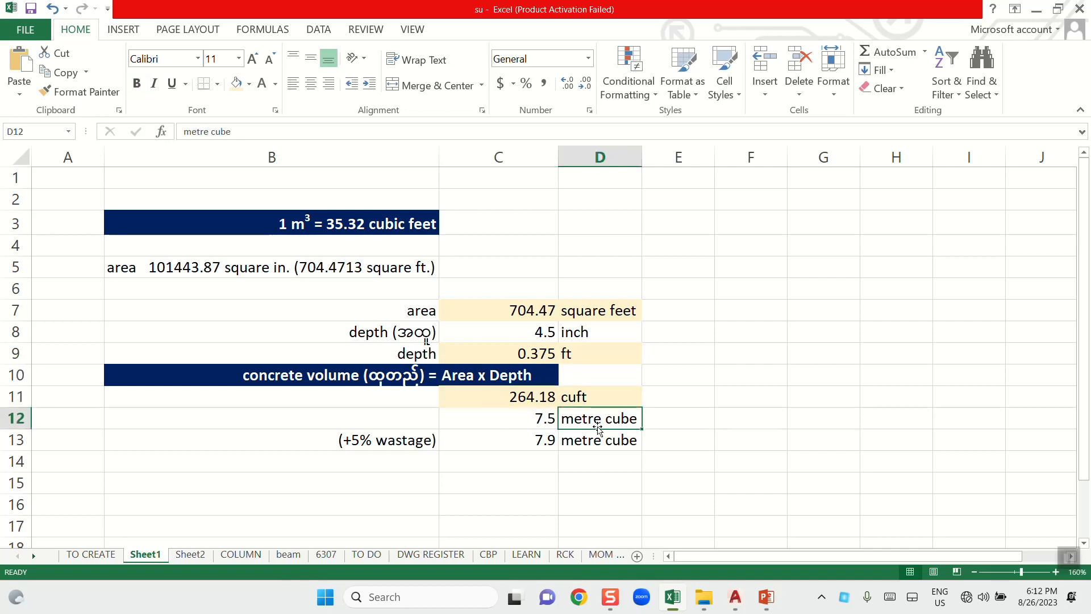
pyautogui.click(416, 463)
pyautogui.click(735, 597)
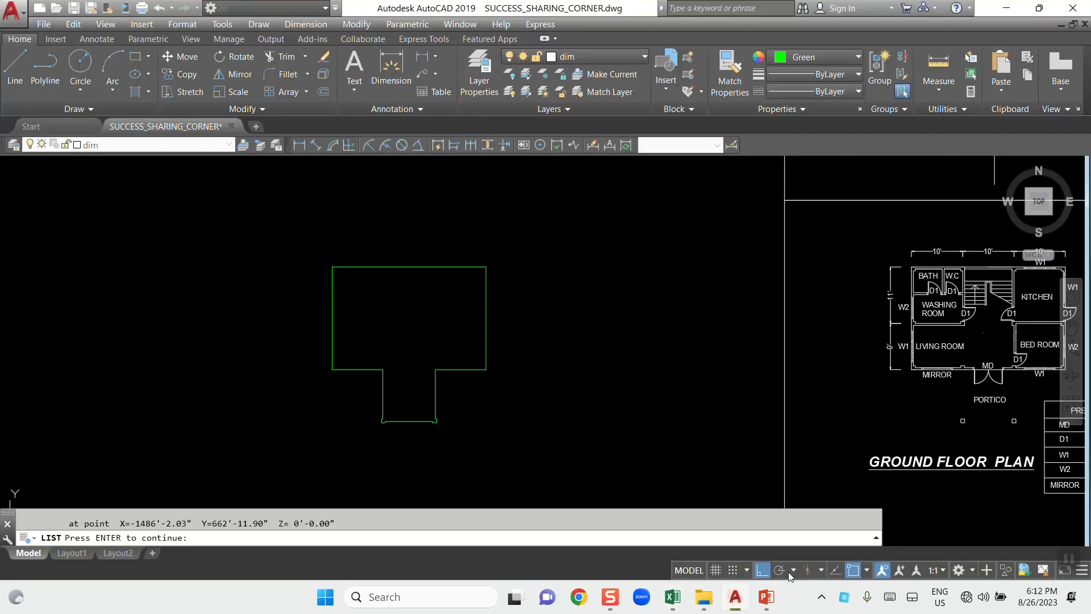